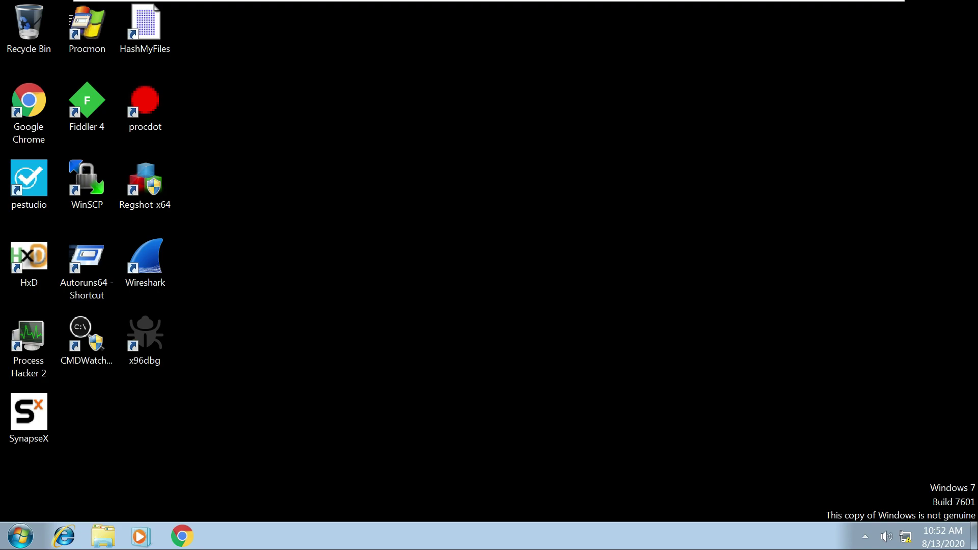
# Select the SynapseX sample on the desktop and the ANY.RUN submissions page address.
pyautogui.click(29, 418)
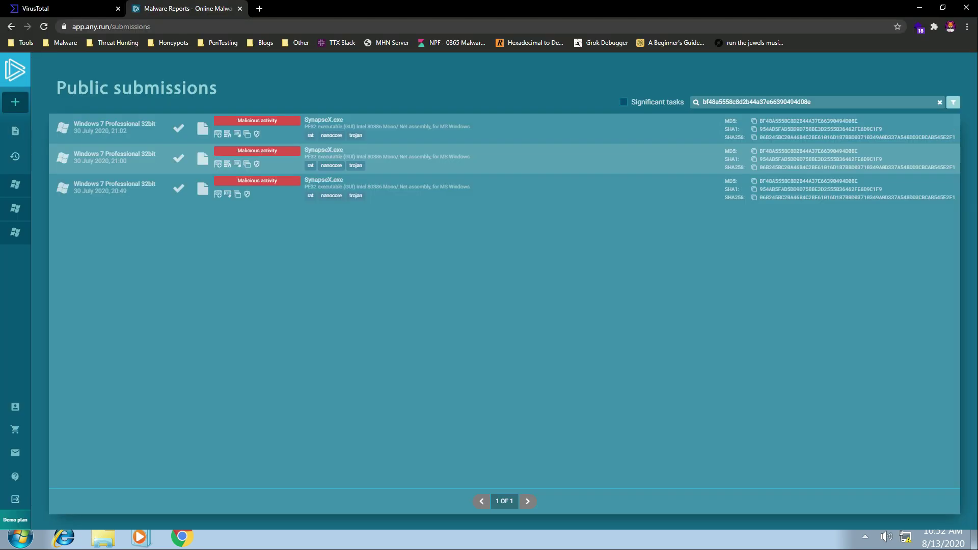
pyautogui.hotkey('ctrl', 'l')
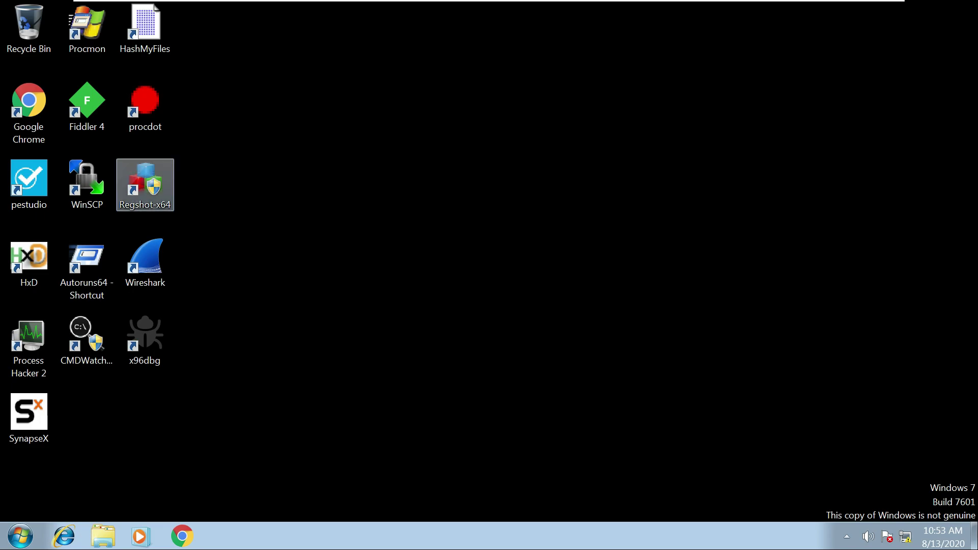
# Launch Regshot-x64 elevated and take the 1st shot (287,369 keys, 594,733 values).
pyautogui.doubleClick(145, 183)
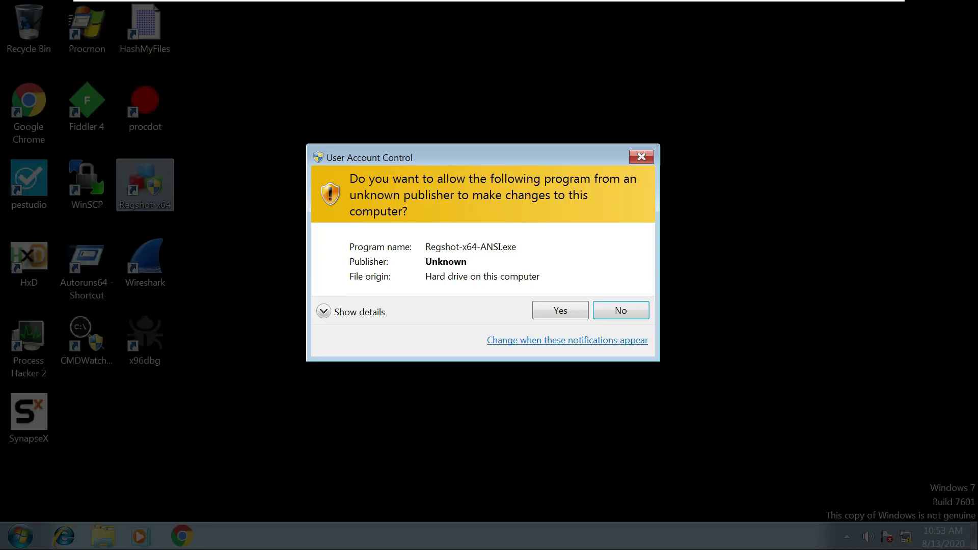
pyautogui.hotkey('alt', 'y')
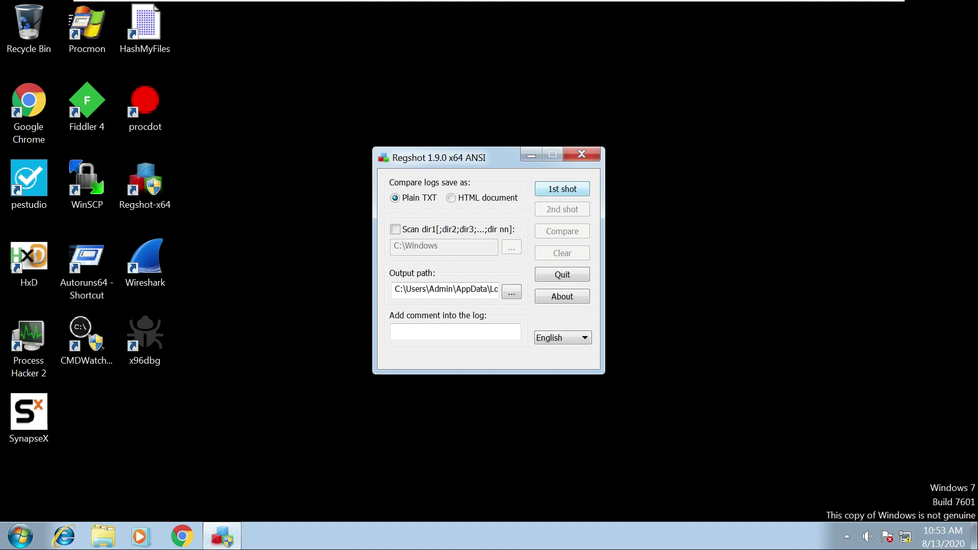
pyautogui.press('Return')
pyautogui.press('Down')
pyautogui.press('Down')
pyautogui.press('Up')
pyautogui.press('Return')
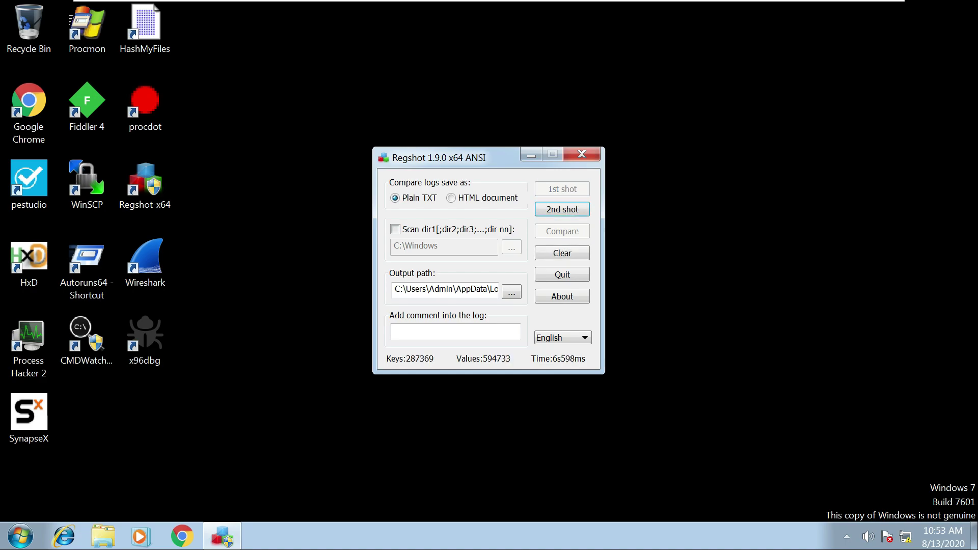
# Run Process Hacker as administrator, keep Procmon's saved filters, and check Capture Events.
pyautogui.rightClick(29, 332)
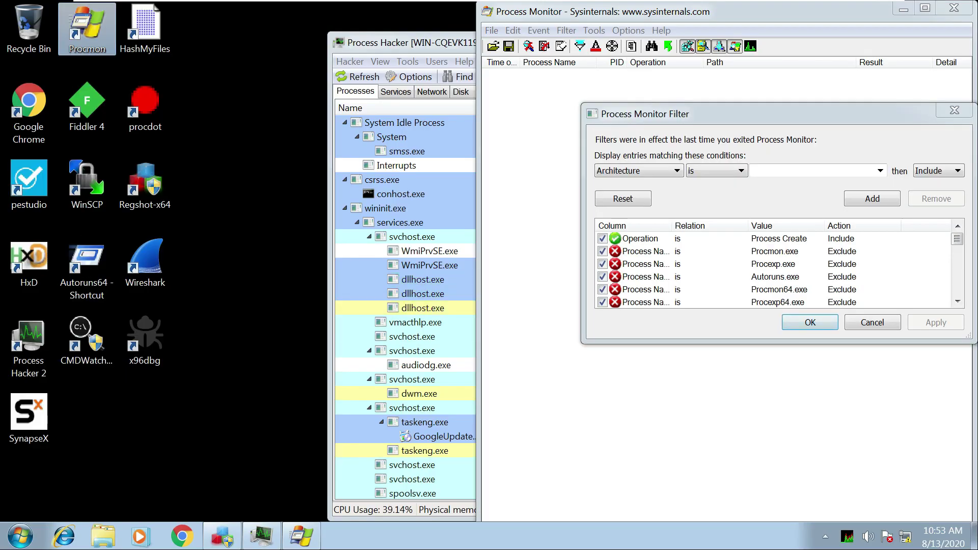
pyautogui.press('Return')
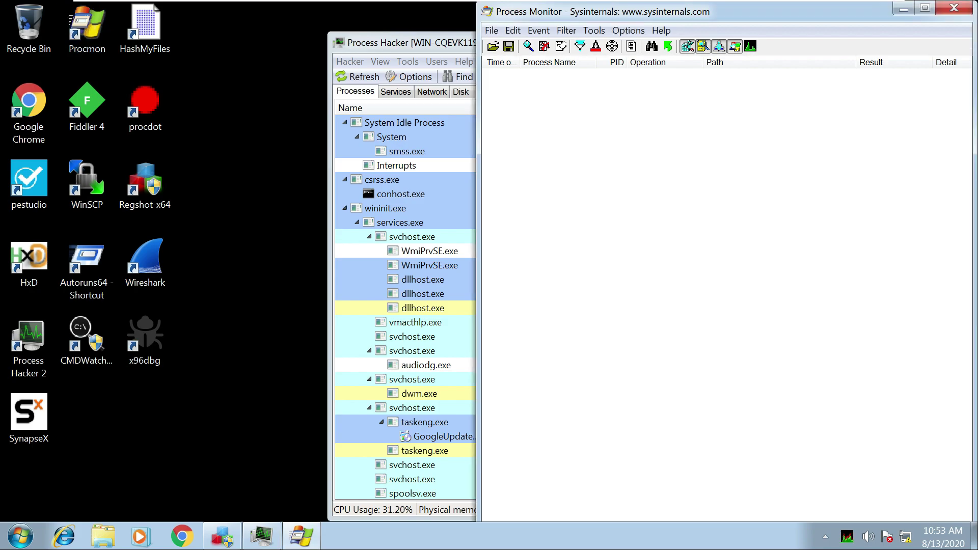
pyautogui.hotkey('alt', 'f')
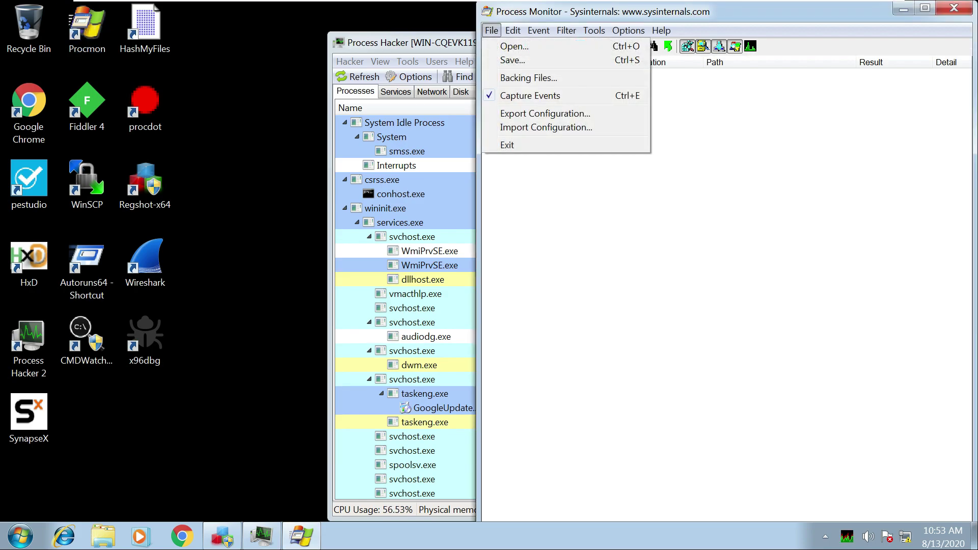
pyautogui.press('Escape')
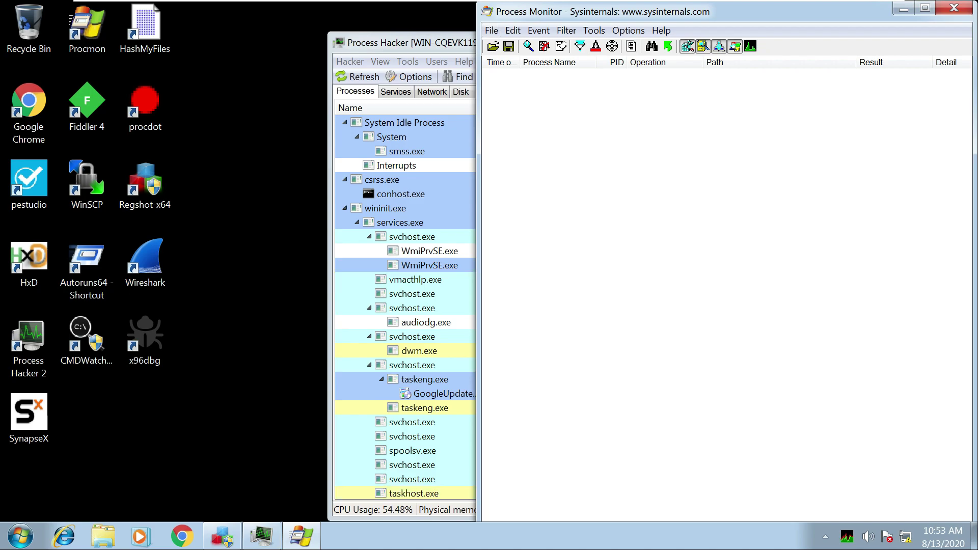
# Run SynapseX.exe as administrator, approve the UAC prompt, and dismiss its error message.
pyautogui.rightClick(28, 414)
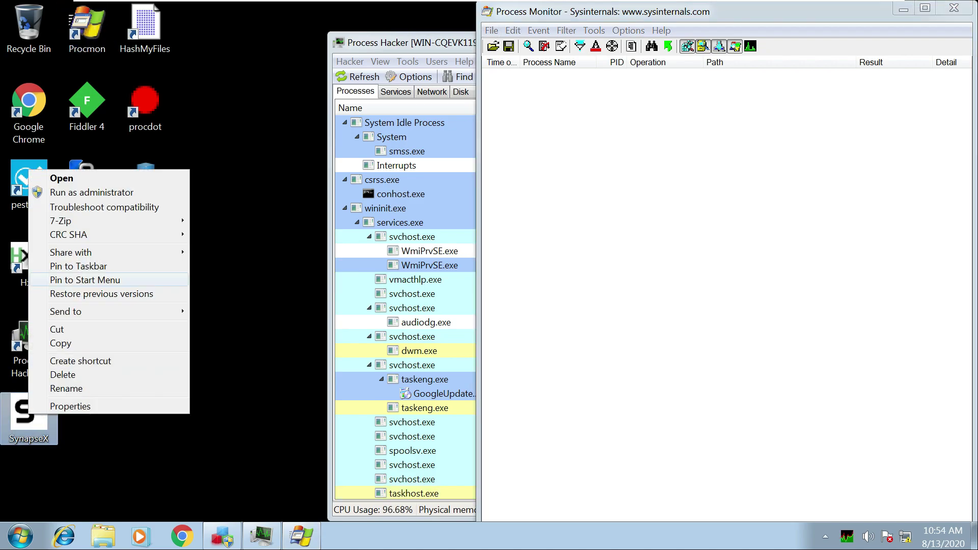
pyautogui.click(92, 192)
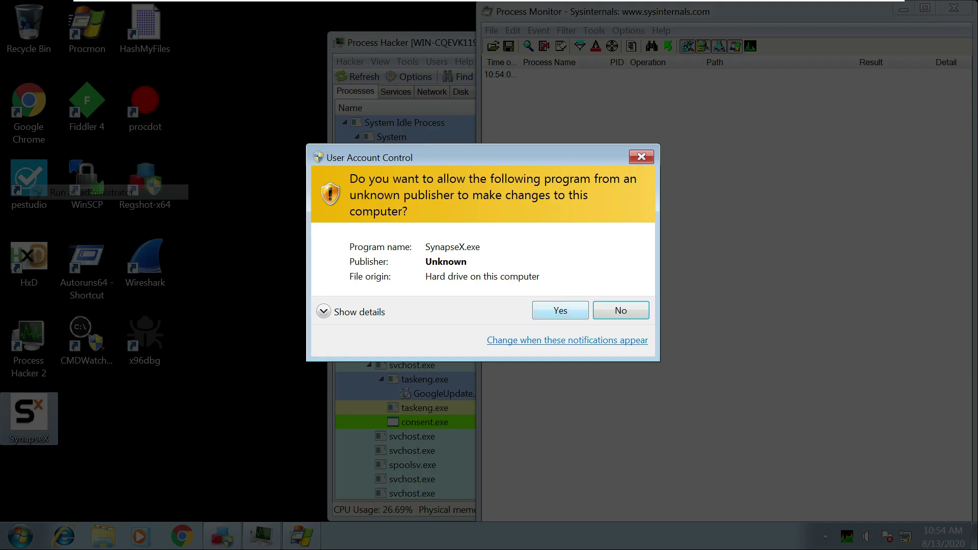
pyautogui.click(560, 310)
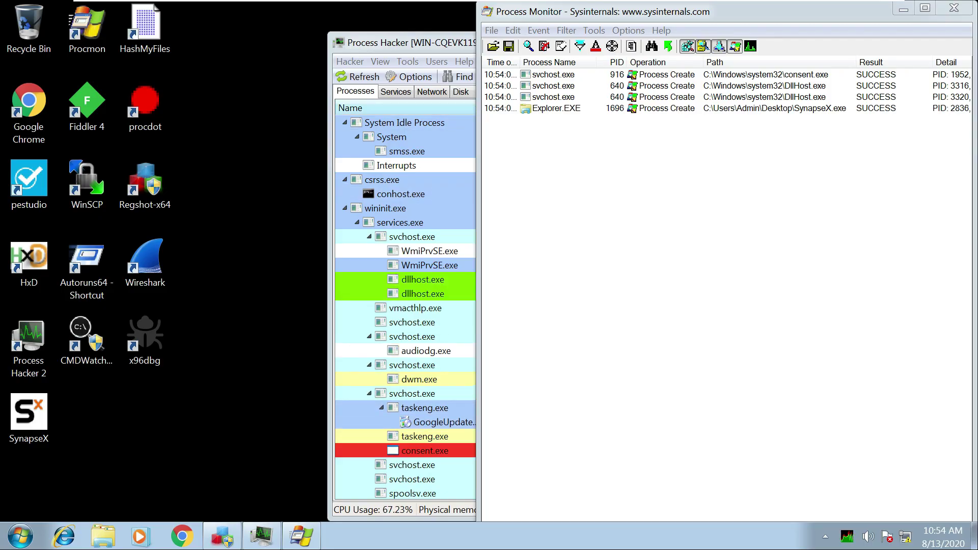
pyautogui.click(262, 536)
pyautogui.scroll(-5, 581, 305)
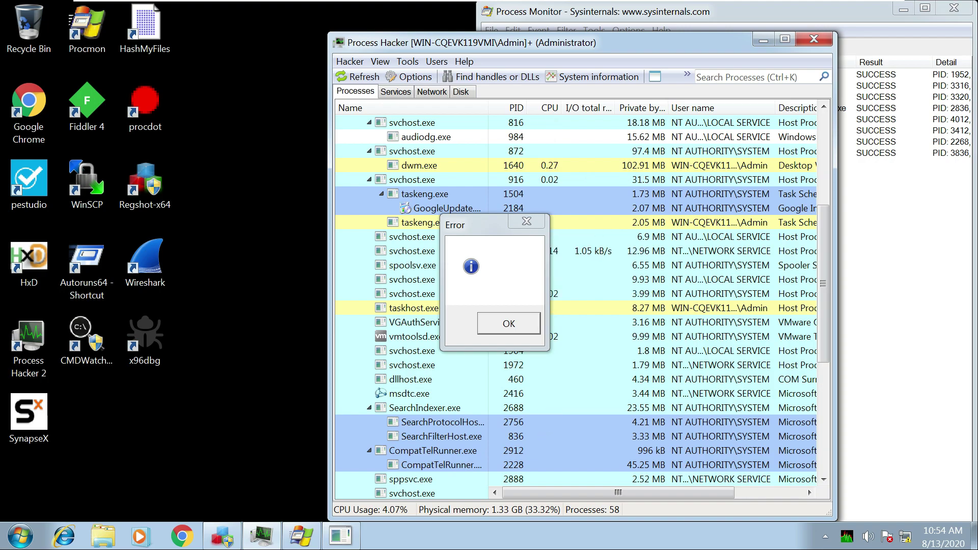
pyautogui.press('Return')
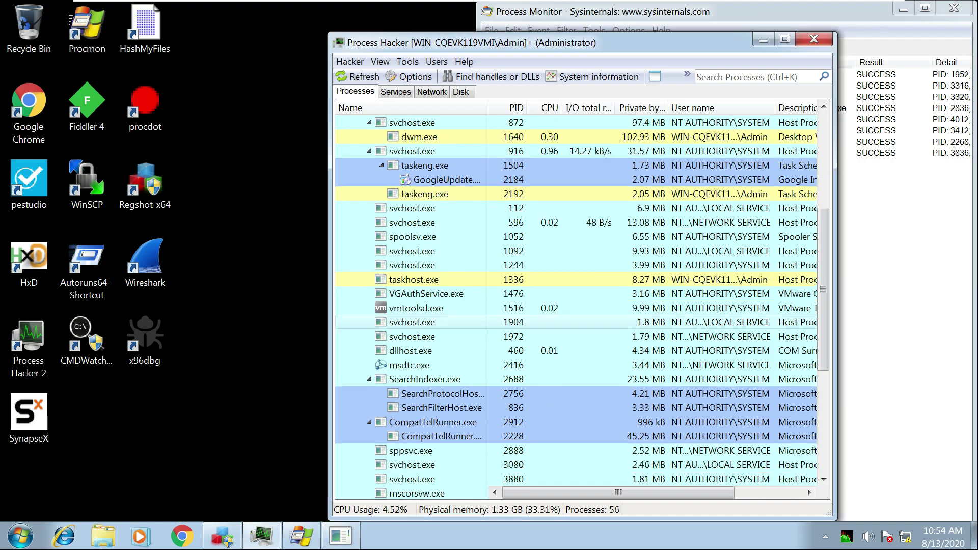
# Scroll Process Hacker to SynapseX.exe and shift Process Hacker and Process Monitor left.
pyautogui.scroll(-6, 580, 306)
pyautogui.moveTo(403, 479)
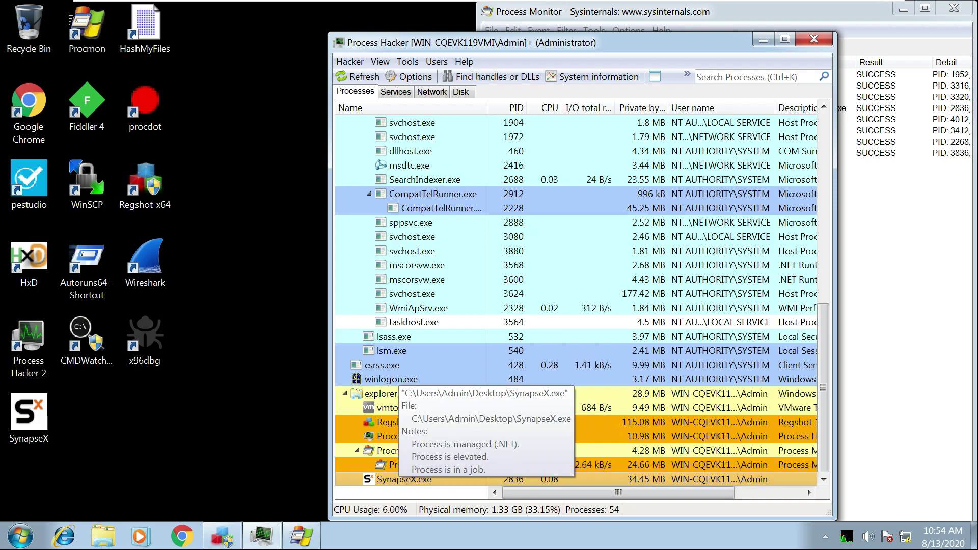
pyautogui.moveTo(458, 42); pyautogui.dragTo(259, 32)
pyautogui.moveTo(764, 11); pyautogui.dragTo(691, 16)
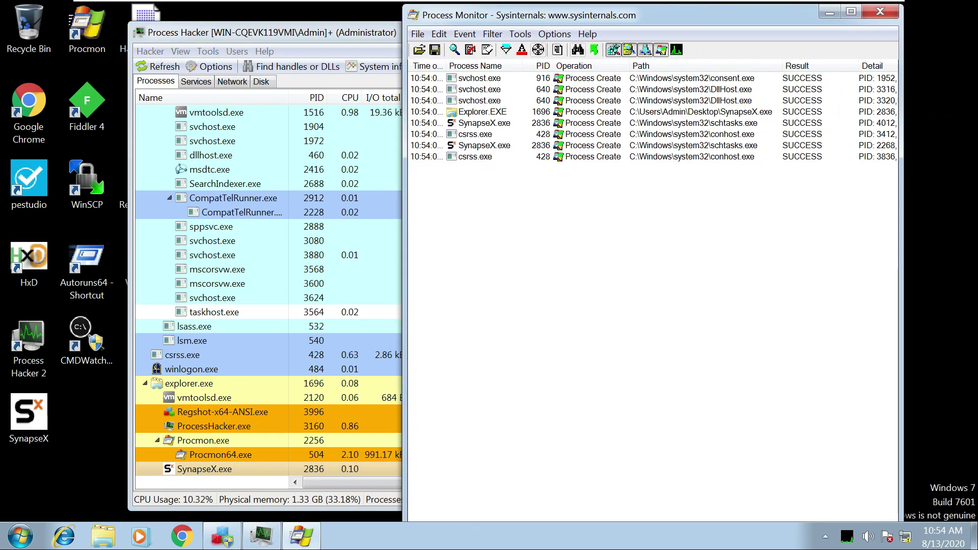
# Maximize Process Monitor and widen Detail to read the ARP Service schtasks command lines.
pyautogui.click(850, 11)
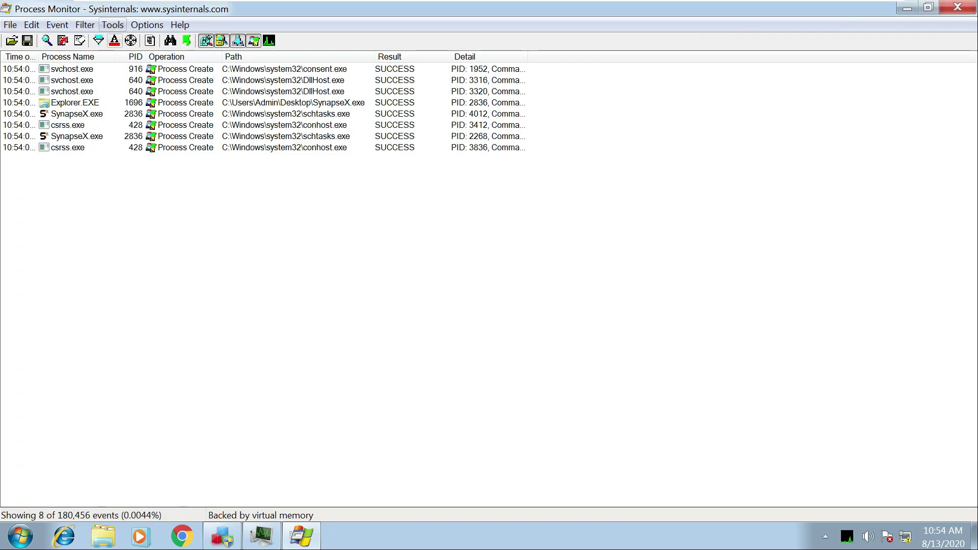
pyautogui.click(77, 114)
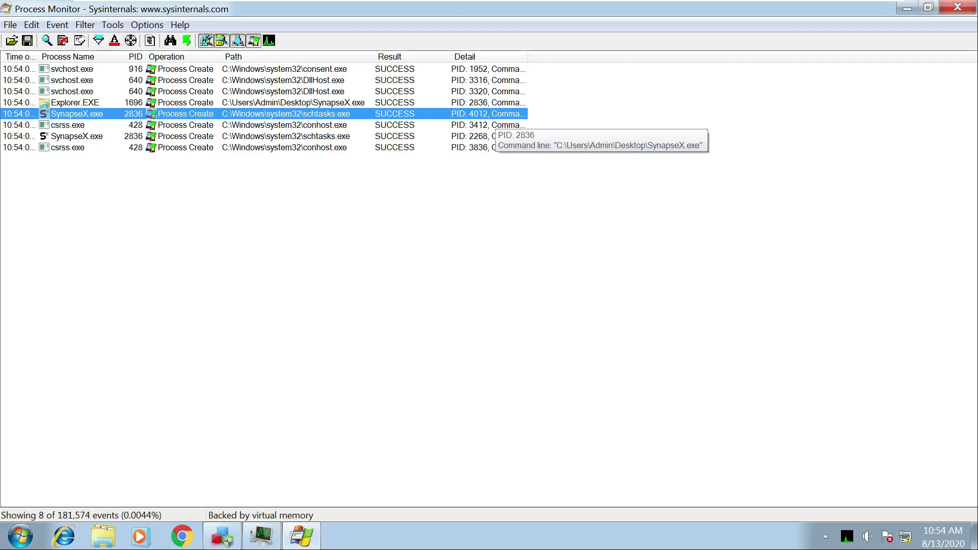
pyautogui.moveTo(528, 56); pyautogui.dragTo(891, 57)
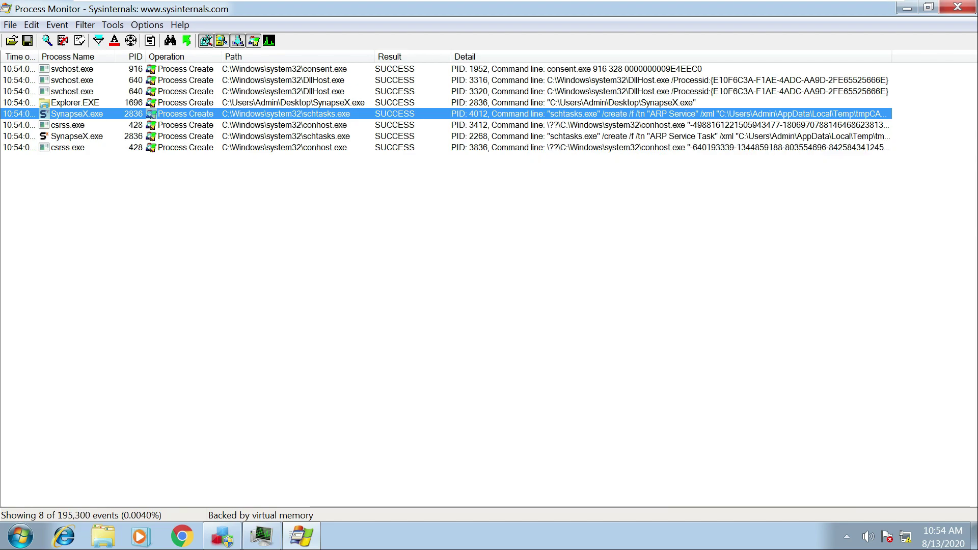
pyautogui.moveTo(891, 57); pyautogui.dragTo(977, 57)
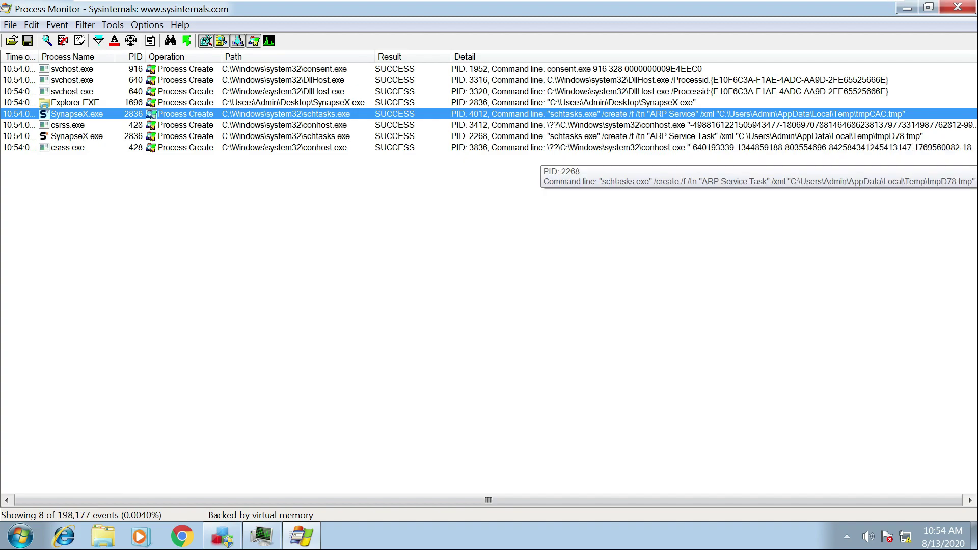
pyautogui.click(611, 136)
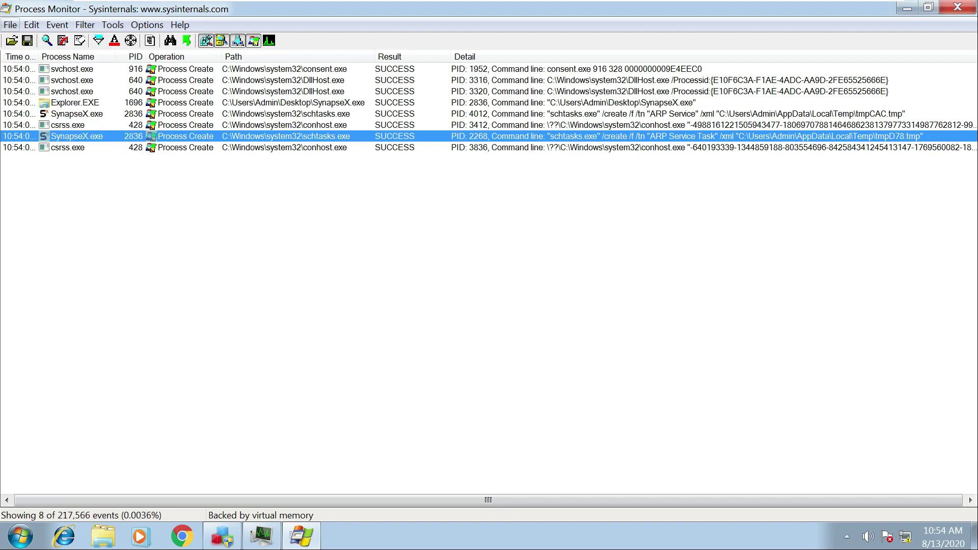
pyautogui.click(10, 25)
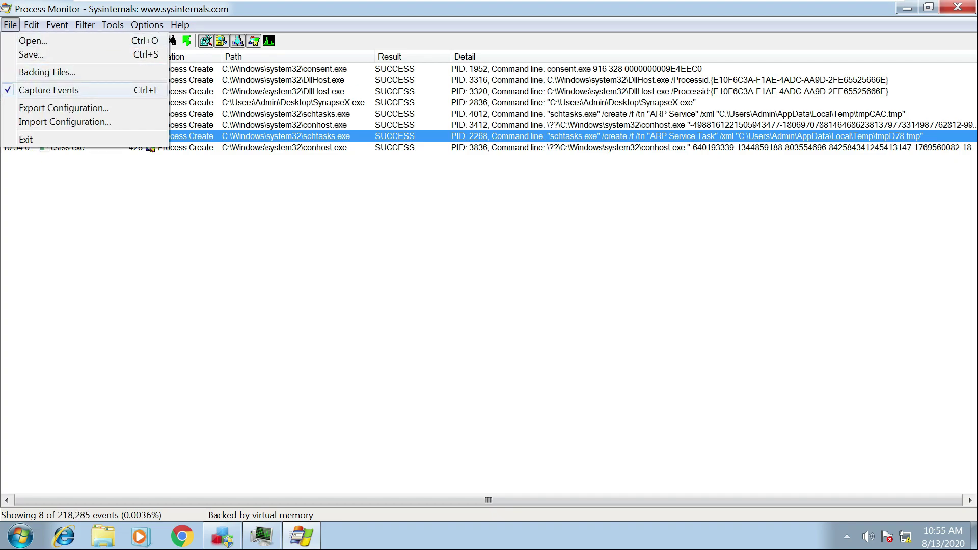
# Stop Procmon capture, then take Regshot's 2nd shot and compare to produce the Notepad log.
pyautogui.click(49, 90)
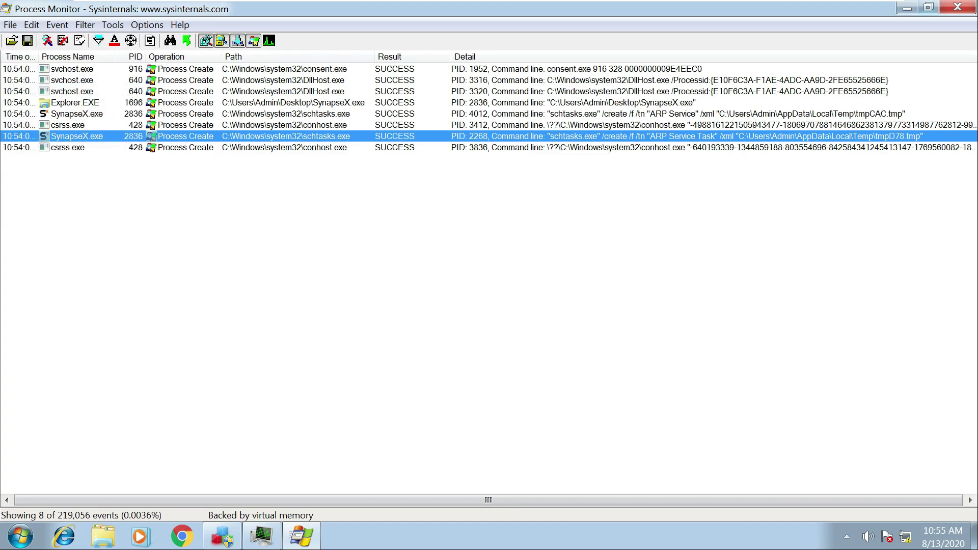
pyautogui.click(928, 7)
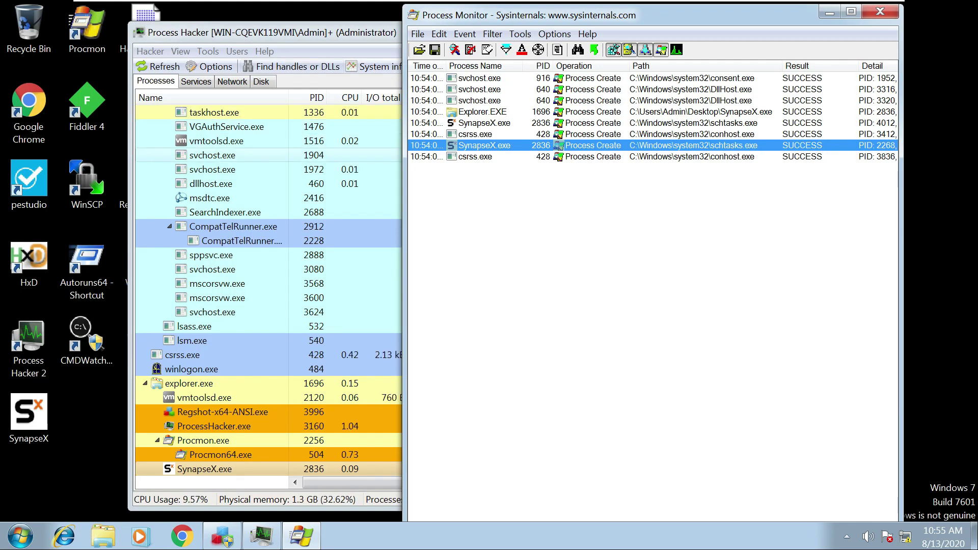
pyautogui.click(222, 536)
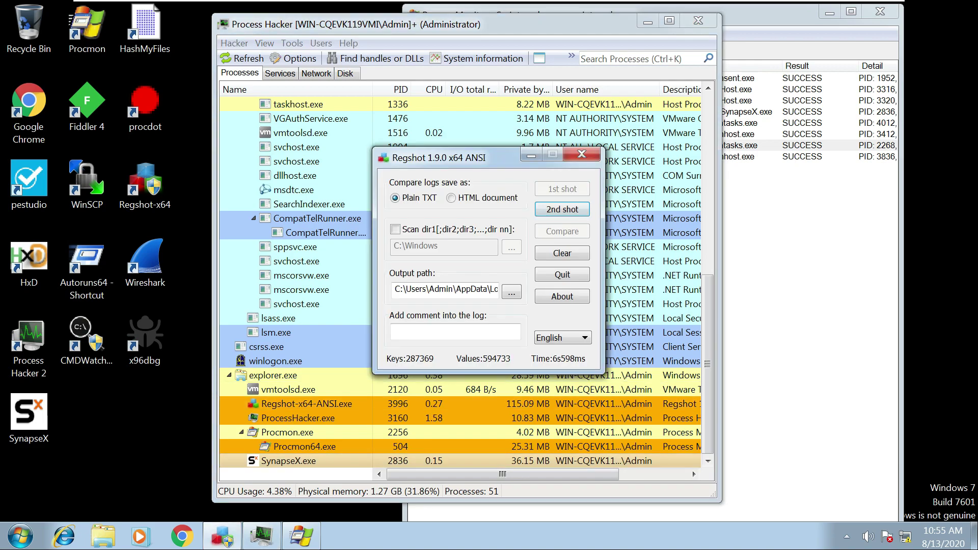
pyautogui.click(562, 210)
pyautogui.click(568, 215)
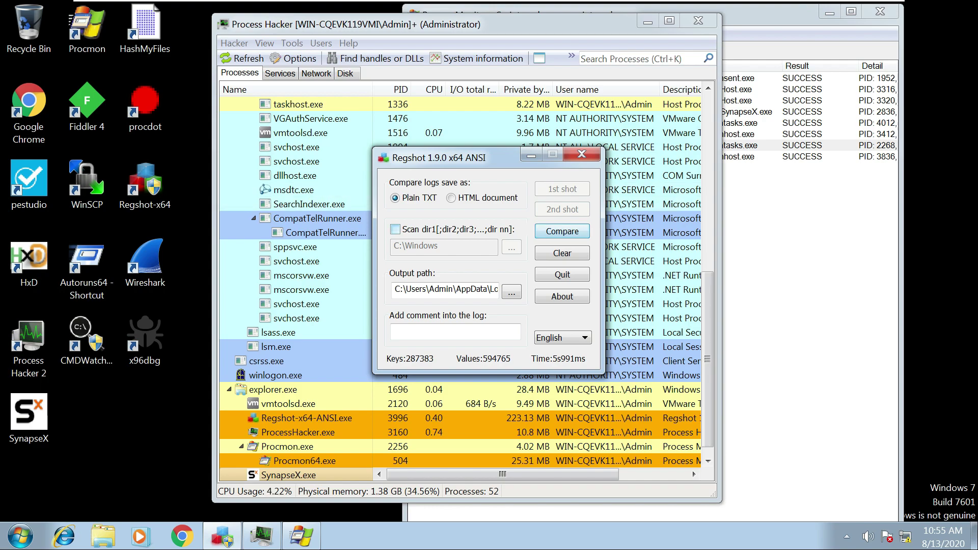
pyautogui.press('Return')
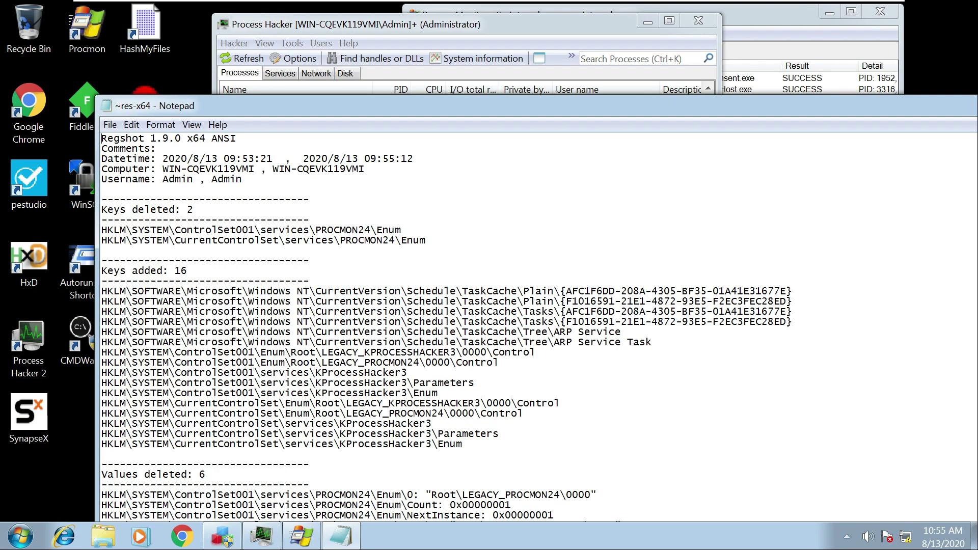
# Maximize the Notepad log and highlight the Datetime, Computer, Username and 'Keys deleted: 2' lines.
pyautogui.moveTo(442, 104); pyautogui.dragTo(436, 78)
pyautogui.doubleClick(436, 77)
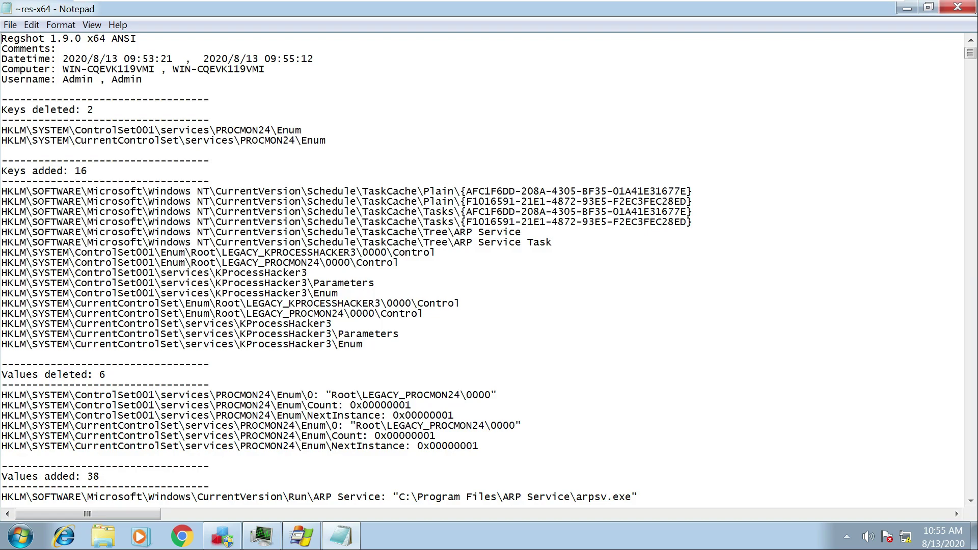
pyautogui.moveTo(2, 58); pyautogui.dragTo(314, 58)
pyautogui.click(185, 69)
pyautogui.moveTo(45, 68); pyautogui.dragTo(260, 68)
pyautogui.click(124, 79)
pyautogui.moveTo(63, 79); pyautogui.dragTo(143, 79)
pyautogui.click(2, 89)
pyautogui.moveTo(1, 109); pyautogui.dragTo(93, 110)
pyautogui.click(1, 119)
# Highlight the deleted PROCMON24 keys.
pyautogui.press('Down')
pyautogui.press('Down')
pyautogui.press('Down')
pyautogui.press('End')
pyautogui.hotkey('shift', 'Up')
pyautogui.hotkey('ctrl', 'shift', 'Left')
pyautogui.hotkey('ctrl', 'shift', 'Left')
pyautogui.hotkey('ctrl', 'shift', 'Left')
pyautogui.hotkey('ctrl', 'shift', 'Left')
pyautogui.hotkey('ctrl', 'shift', 'Left')
pyautogui.hotkey('ctrl', 'shift', 'Left')
pyautogui.press('Down')
pyautogui.press('Down')
# Highlight the 'Keys added: 16' heading and the TaskCache ARP Service and ARP Service Task keys.
pyautogui.hotkey('shift', 'Up')
pyautogui.hotkey('ctrl', 'shift', 'Left')
pyautogui.hotkey('ctrl', 'shift', 'Left')
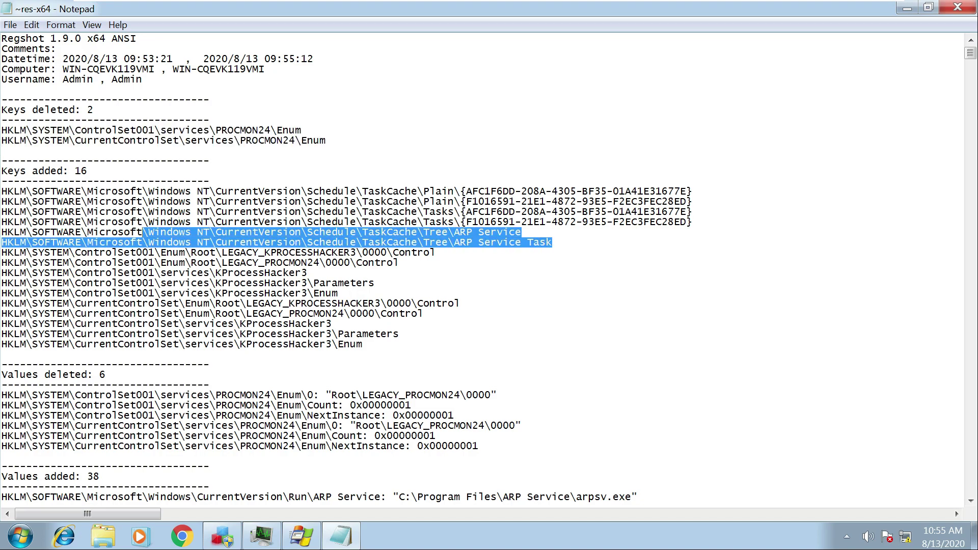
pyautogui.hotkey('ctrl', 'shift', 'Left')
pyautogui.hotkey('ctrl', 'shift', 'Left')
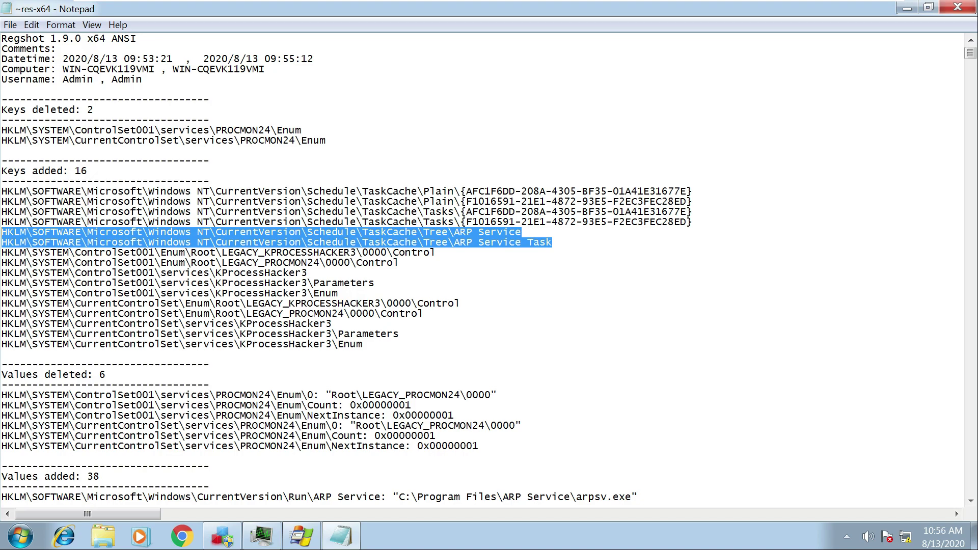
pyautogui.press('Up')
pyautogui.press('Up')
pyautogui.press('Up')
pyautogui.press('Up')
pyautogui.press('Up')
pyautogui.press('Up')
pyautogui.press('End')
pyautogui.hotkey('ctrl', 'shift', 'Left')
pyautogui.hotkey('ctrl', 'shift', 'Left')
pyautogui.hotkey('ctrl', 'shift', 'Left')
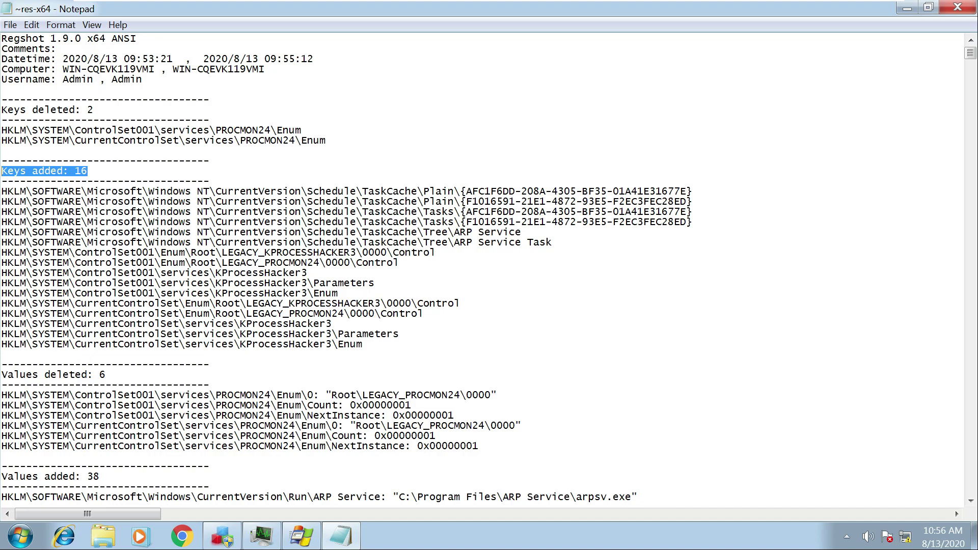
pyautogui.press('Down')
pyautogui.press('Down')
pyautogui.press('Down')
pyautogui.press('Down')
pyautogui.press('Down')
pyautogui.press('Down')
pyautogui.press('Down')
pyautogui.press('End')
pyautogui.hotkey('shift', 'Up')
pyautogui.hotkey('ctrl', 'shift', 'Left')
pyautogui.hotkey('ctrl', 'shift', 'Left')
pyautogui.hotkey('ctrl', 'shift', 'Left')
pyautogui.hotkey('ctrl', 'shift', 'Left')
pyautogui.hotkey('ctrl', 'shift', 'Left')
pyautogui.hotkey('ctrl', 'shift', 'Left')
pyautogui.hotkey('ctrl', 'shift', 'Left')
pyautogui.hotkey('ctrl', 'shift', 'Left')
pyautogui.hotkey('ctrl', 'shift', 'Left')
pyautogui.hotkey('ctrl', 'shift', 'Left')
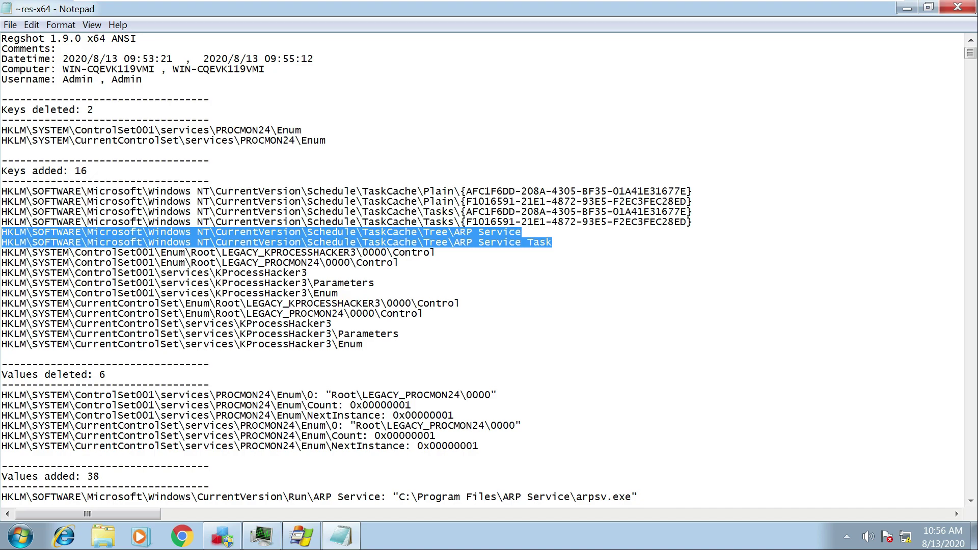
# Scroll to Values added and highlight the Run-key ARP Service persistence entry.
pyautogui.scroll(-3, 484, 270)
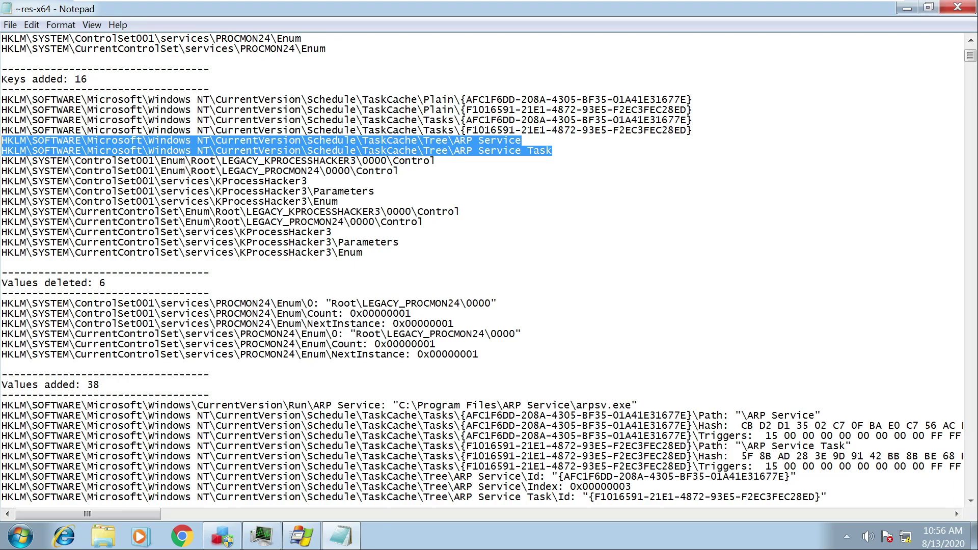
pyautogui.scroll(-3, 955, 510)
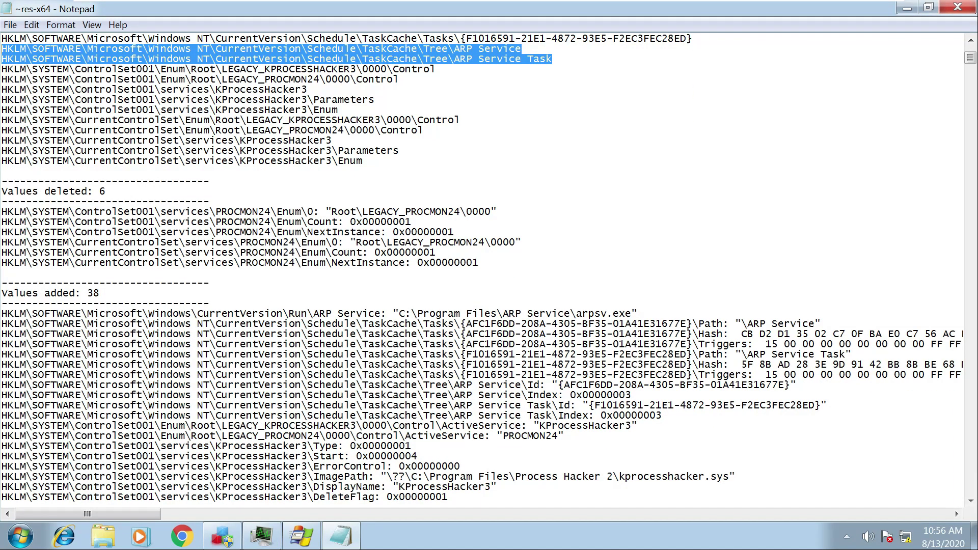
pyautogui.scroll(-1, 955, 511)
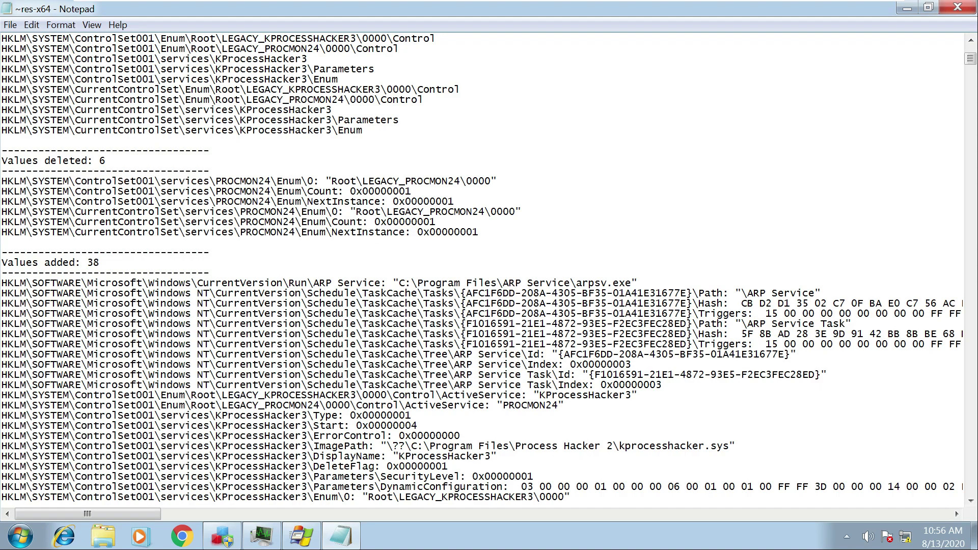
pyautogui.moveTo(2, 284); pyautogui.dragTo(823, 294)
pyautogui.click(564, 294)
pyautogui.moveTo(638, 283); pyautogui.dragTo(1, 283)
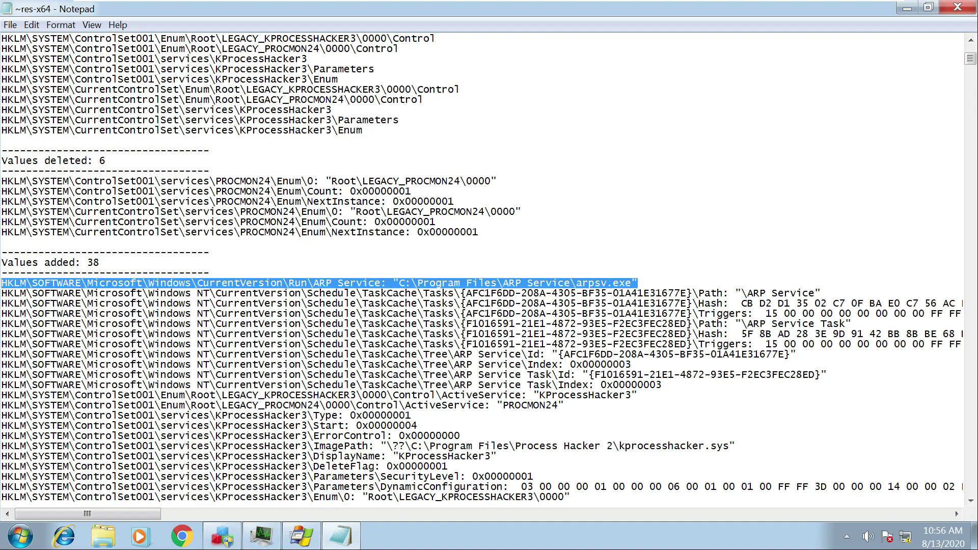
pyautogui.click(313, 283)
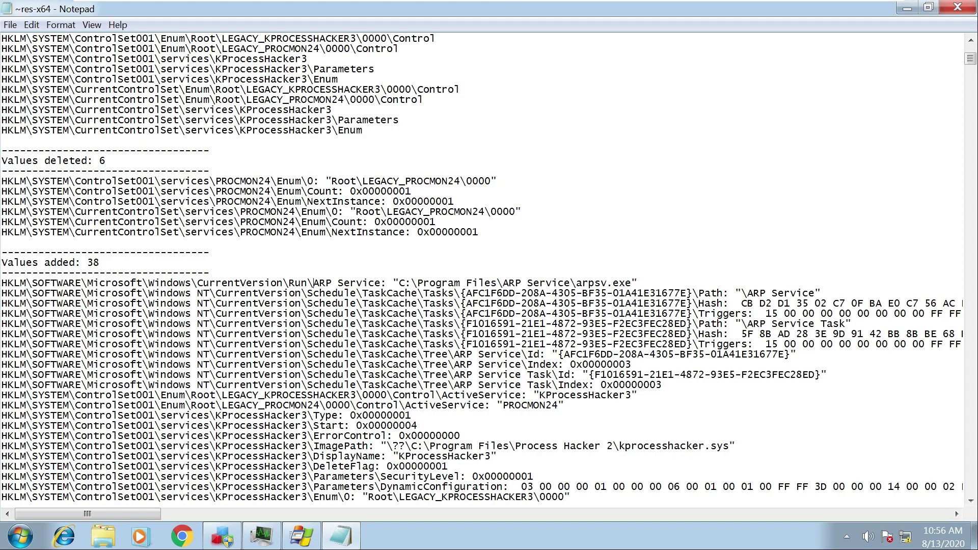
# Highlight the Run key path and C:\Program Files\ARP Service\arpsv.exe, then open Windows Explorer.
pyautogui.moveTo(179, 283); pyautogui.dragTo(308, 284)
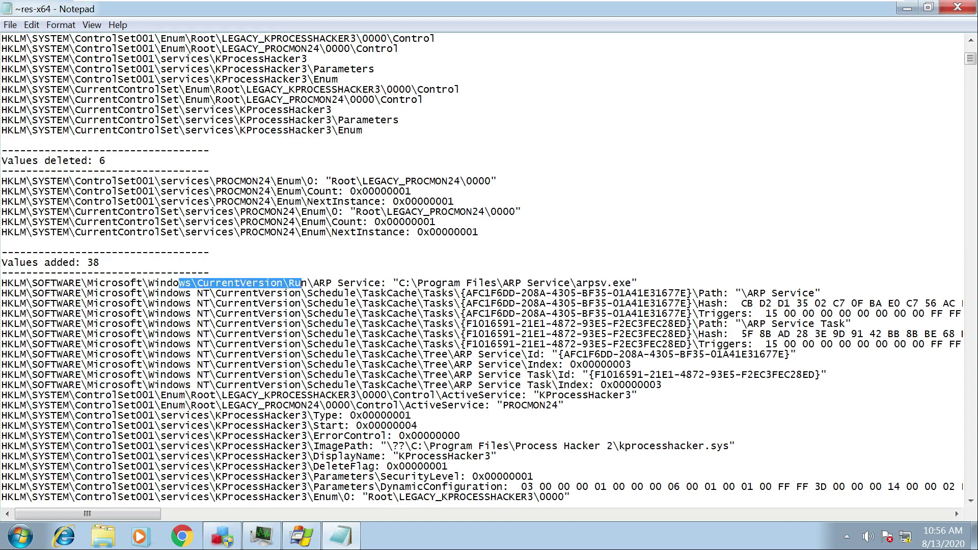
pyautogui.moveTo(2, 283); pyautogui.dragTo(387, 283)
pyautogui.moveTo(633, 283); pyautogui.dragTo(399, 283)
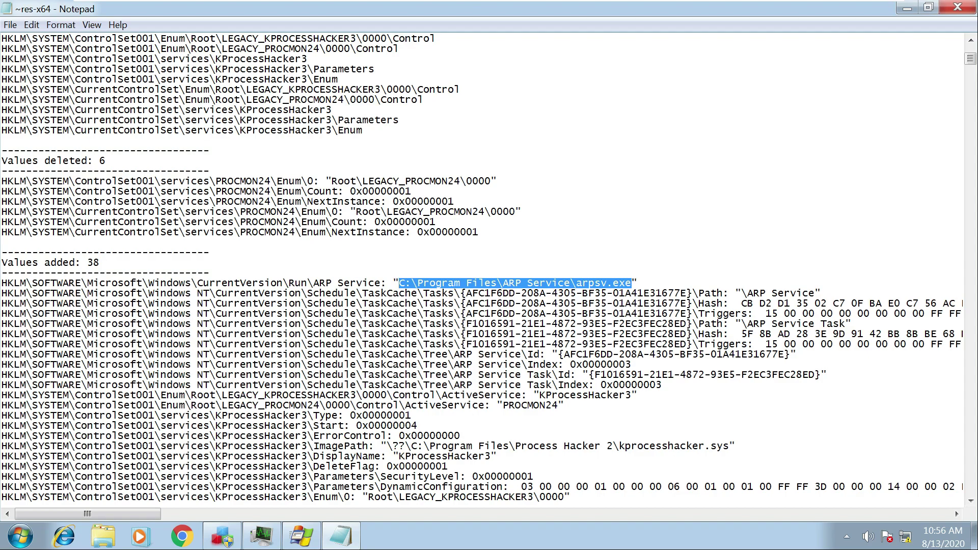
pyautogui.moveTo(417, 283); pyautogui.dragTo(392, 283)
pyautogui.press('super+e')
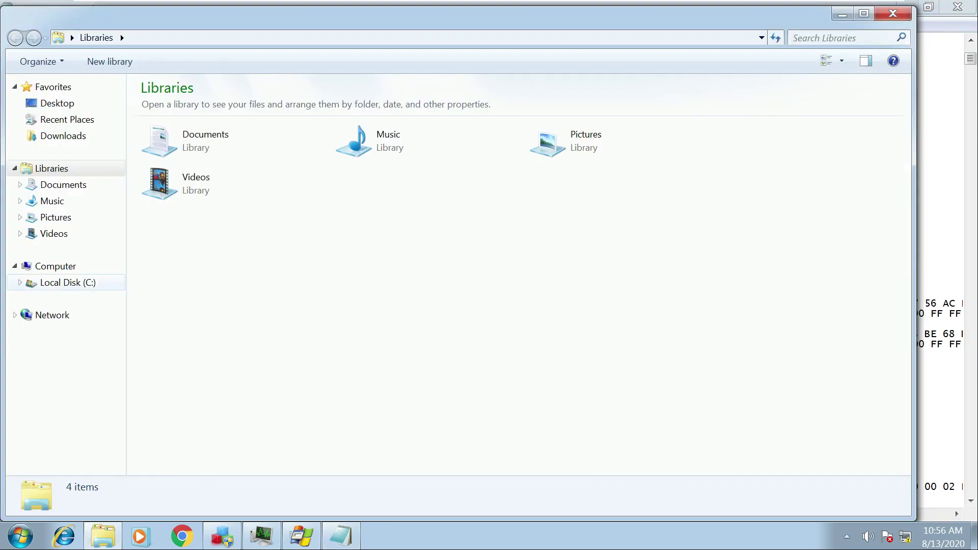
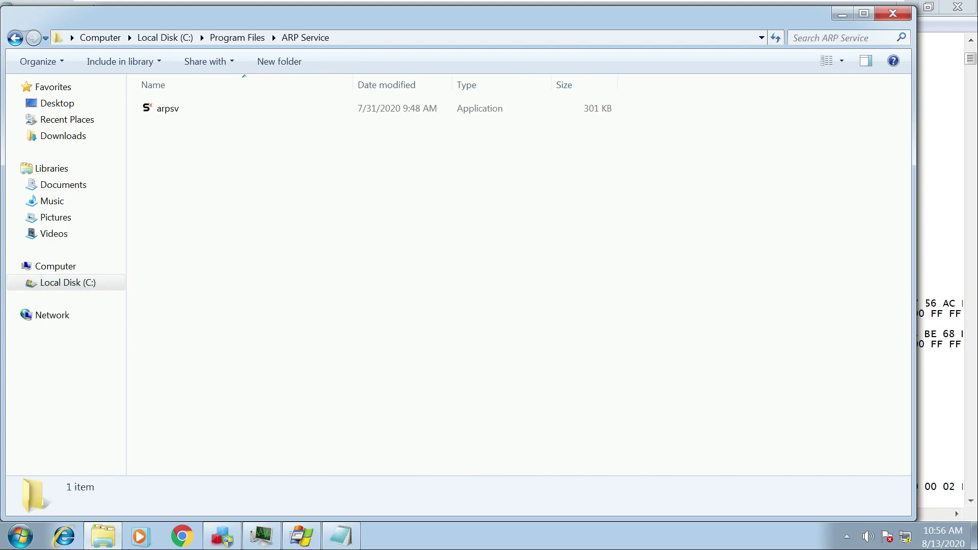
# Select arpsv in the ARP Service folder, hide Notepad, and launch HashMyFiles from the desktop.
pyautogui.click(245, 108)
pyautogui.moveTo(734, 24); pyautogui.dragTo(808, 56)
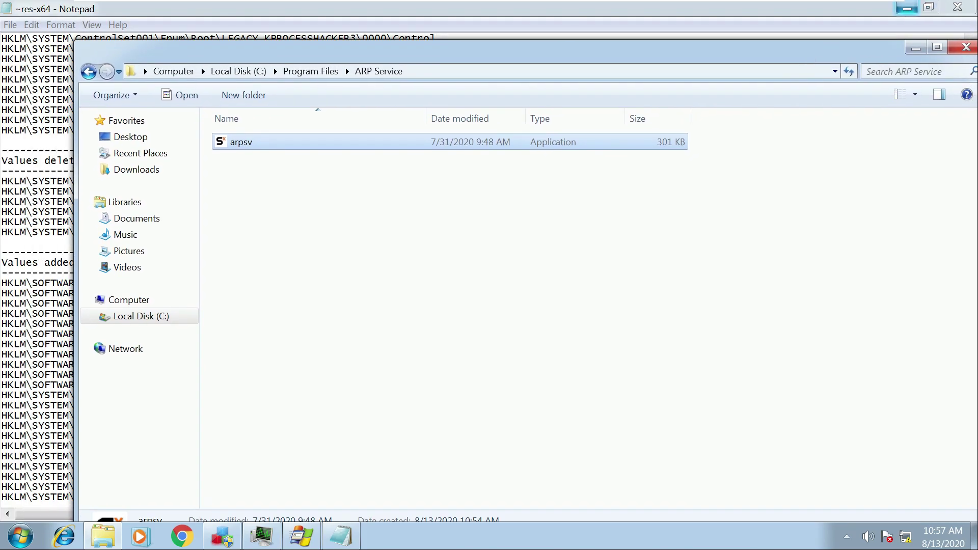
pyautogui.click(906, 9)
pyautogui.moveTo(133, 51); pyautogui.dragTo(214, 53)
pyautogui.doubleClick(145, 28)
# Drag arpsv and the SynapseX.exe icon into HashMyFiles to hash both.
pyautogui.hotkey('alt', 'Tab')
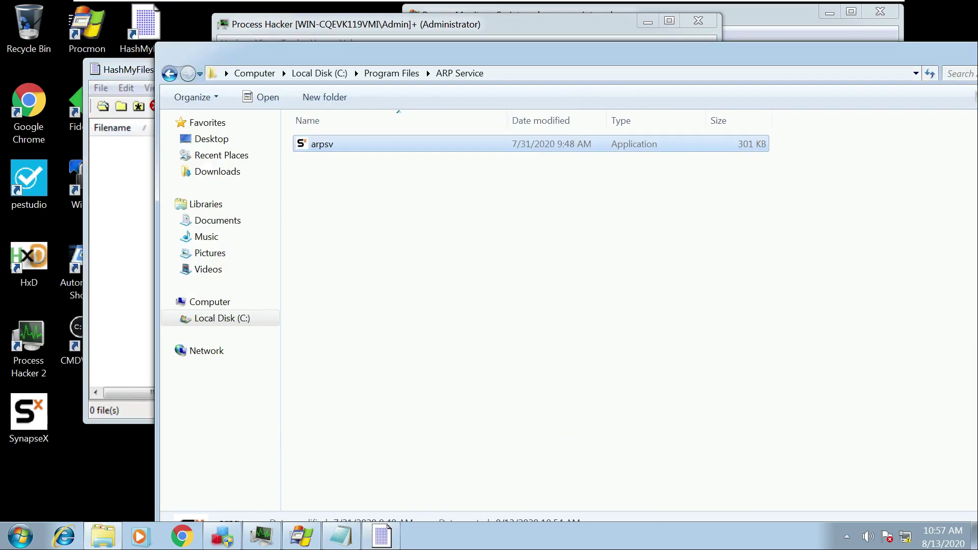
pyautogui.moveTo(322, 144); pyautogui.dragTo(122, 204)
pyautogui.moveTo(29, 414); pyautogui.dragTo(122, 230)
# Compare the arpsv.exe and SynapseX.exe MD5 hashes row by row, then switch to Process Hacker.
pyautogui.click(151, 106)
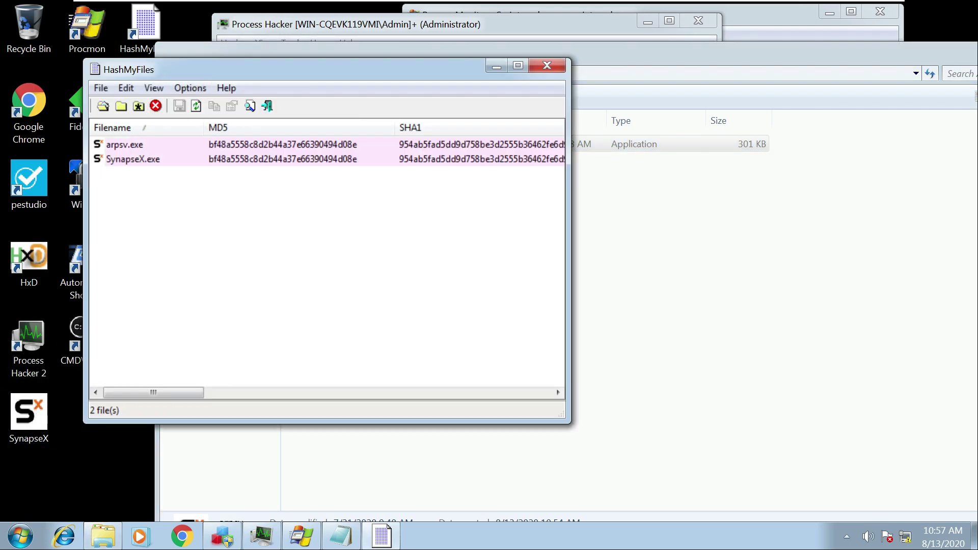
pyautogui.click(125, 145)
pyautogui.click(133, 159)
pyautogui.click(125, 145)
pyautogui.click(133, 159)
pyautogui.click(125, 144)
pyautogui.click(134, 159)
pyautogui.click(125, 144)
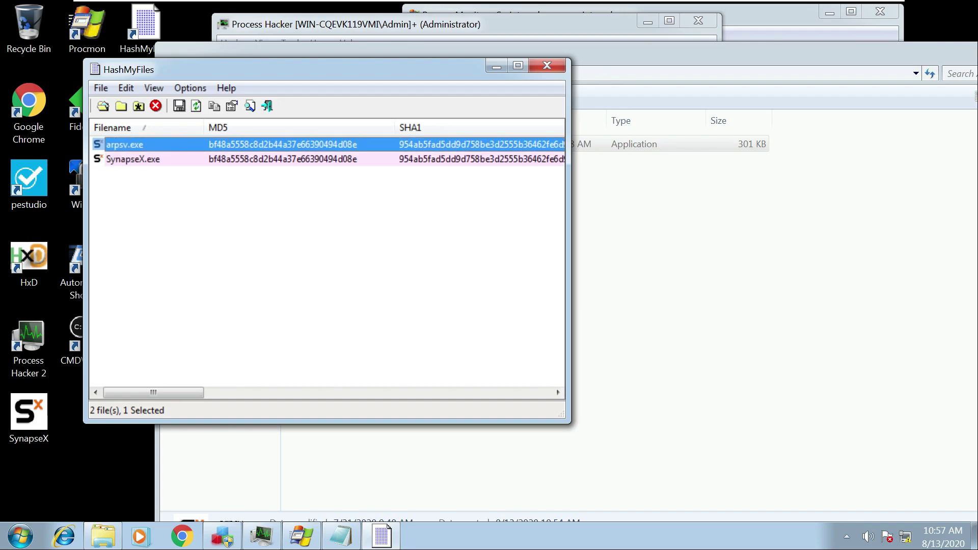
pyautogui.click(134, 159)
pyautogui.click(125, 144)
pyautogui.hotkey('alt', 'Tab')
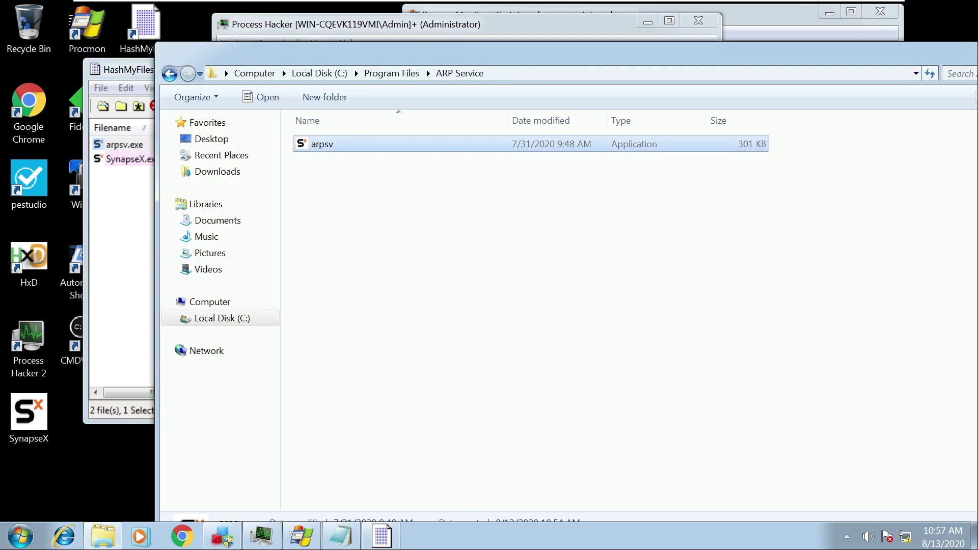
pyautogui.hotkey('alt', 'Tab')
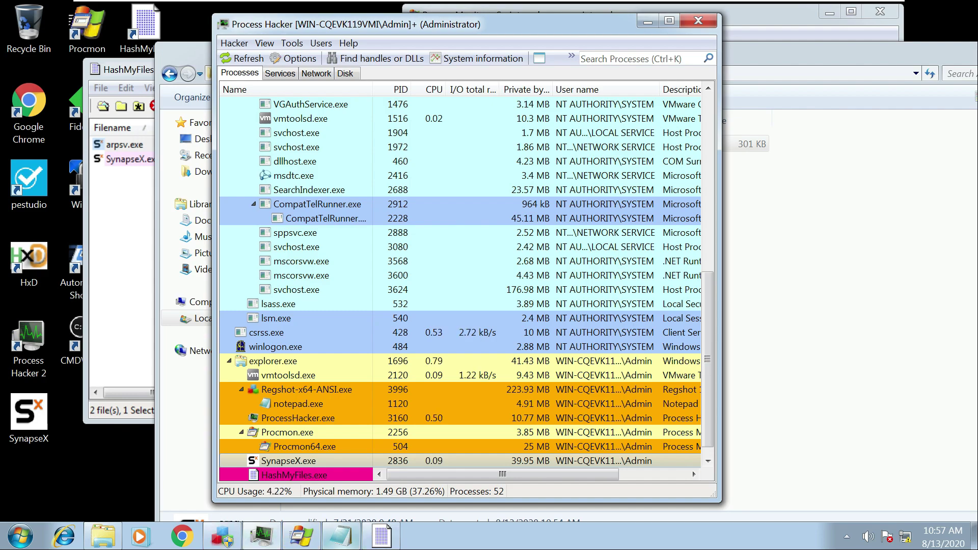
# Highlight the HKLM Run\ARP Service path in the Notepad diff and launch regedit from Start search.
pyautogui.hotkey('alt', 'Tab')
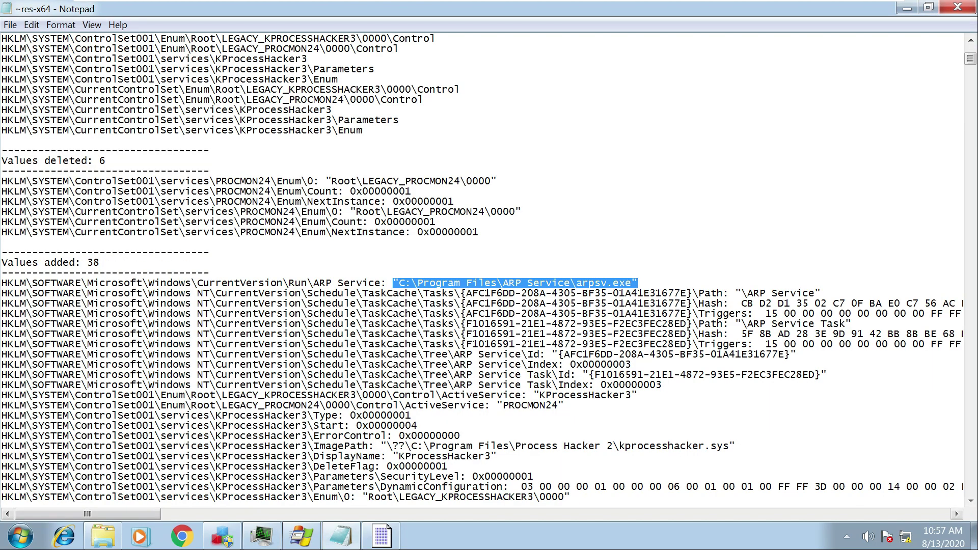
pyautogui.moveTo(7, 284); pyautogui.dragTo(376, 283)
pyautogui.click(20, 536)
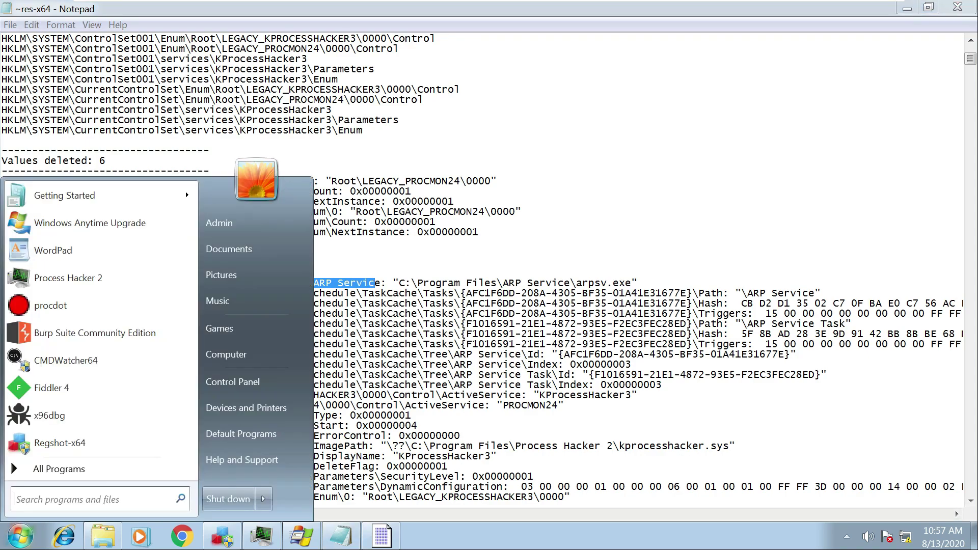
pyautogui.write('red')
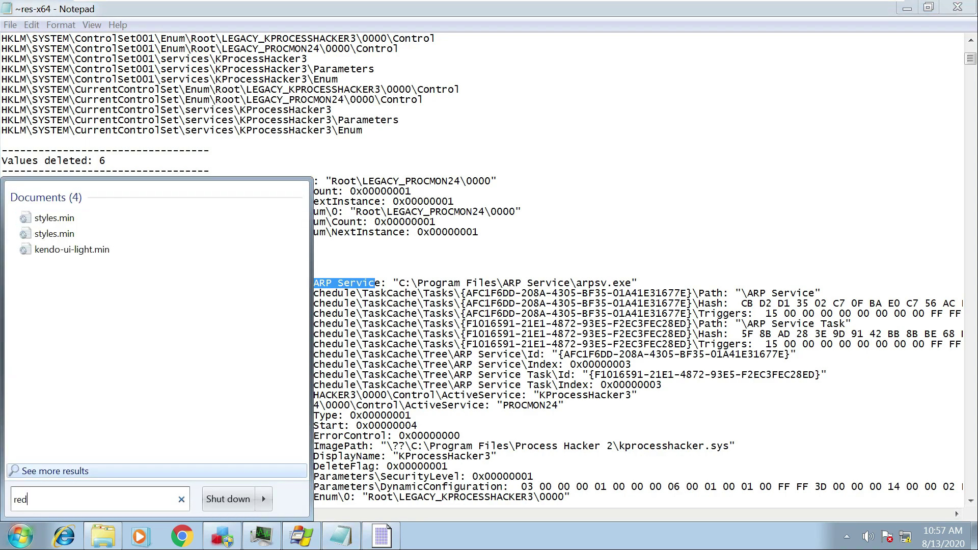
pyautogui.press('BackSpace')
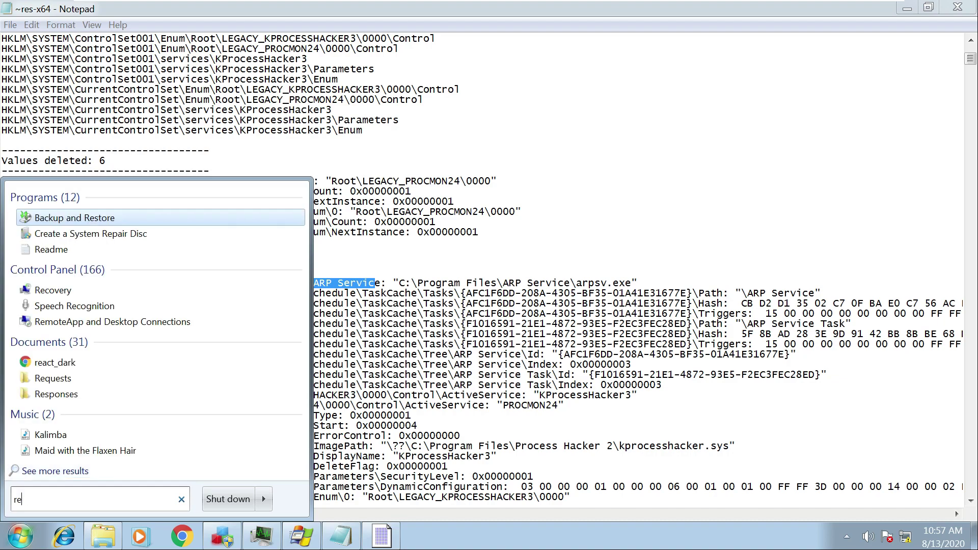
pyautogui.write('ged')
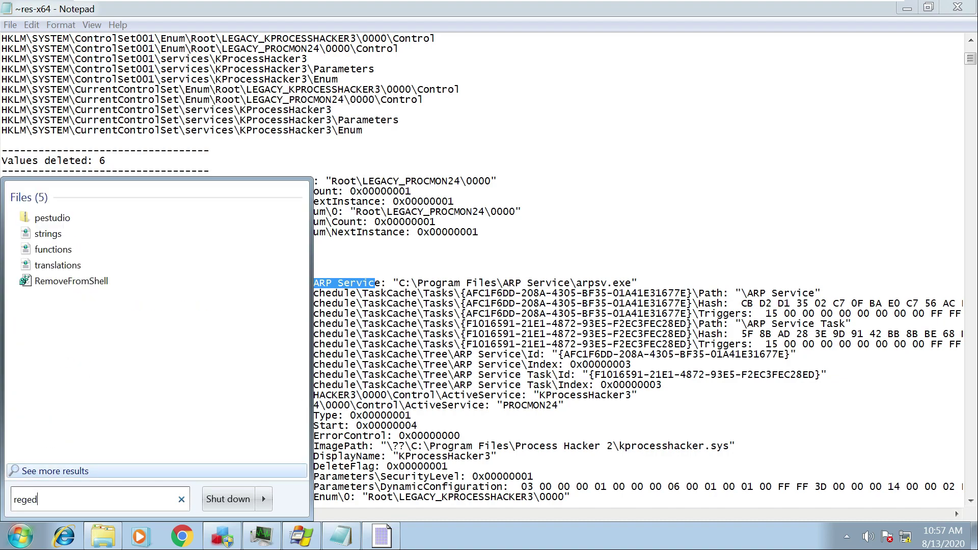
pyautogui.write('it')
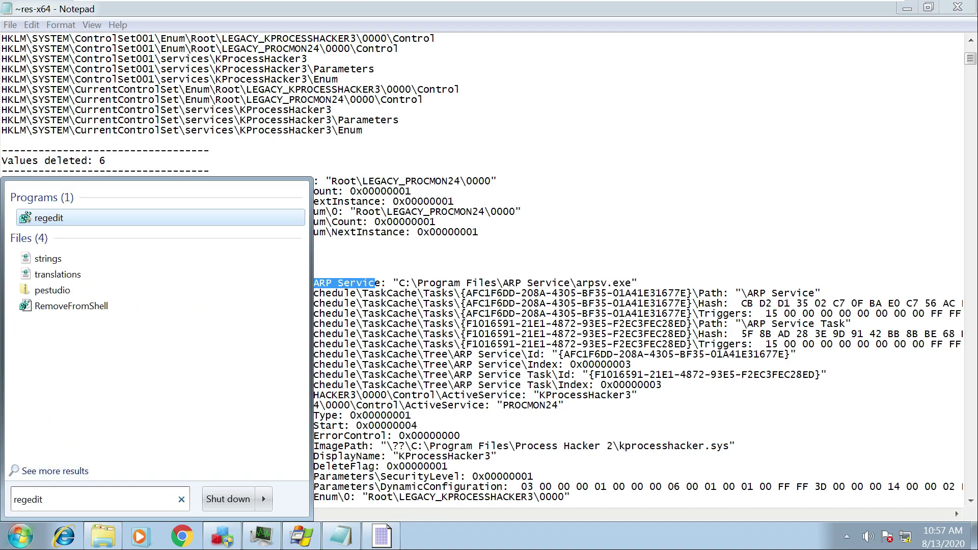
pyautogui.press('Return')
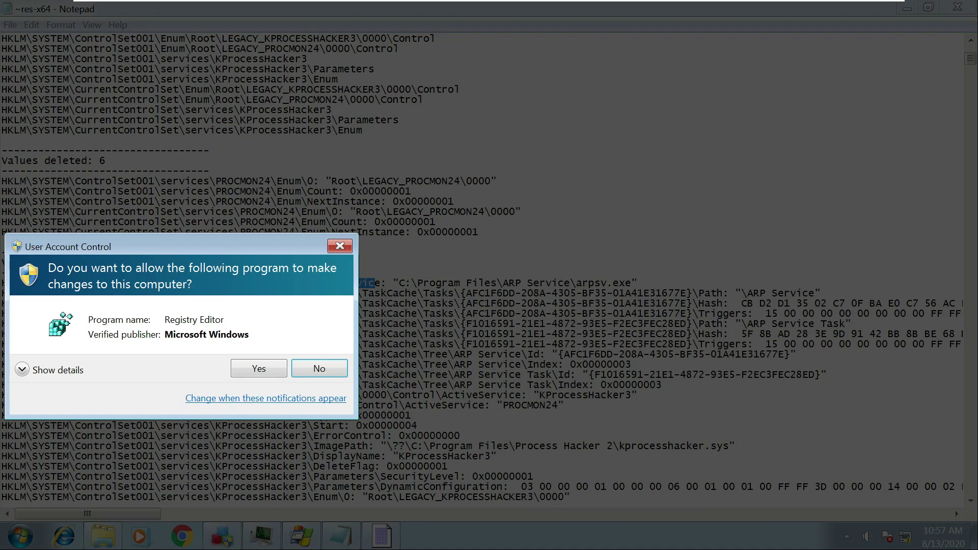
# Approve the UAC prompt and expand HKLM\SOFTWARE\Microsoft\Windows\CurrentVersion in Registry Editor.
pyautogui.click(259, 368)
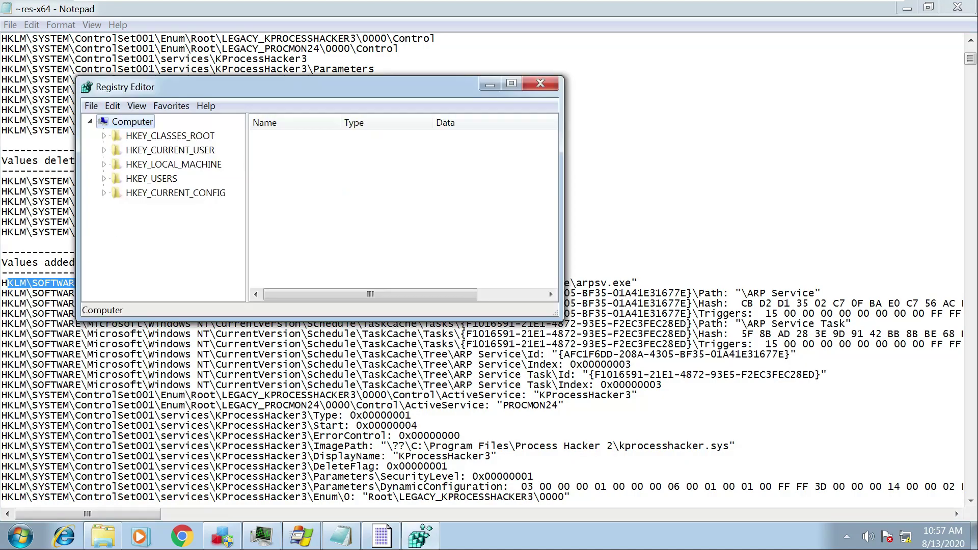
pyautogui.moveTo(340, 93); pyautogui.dragTo(616, 61)
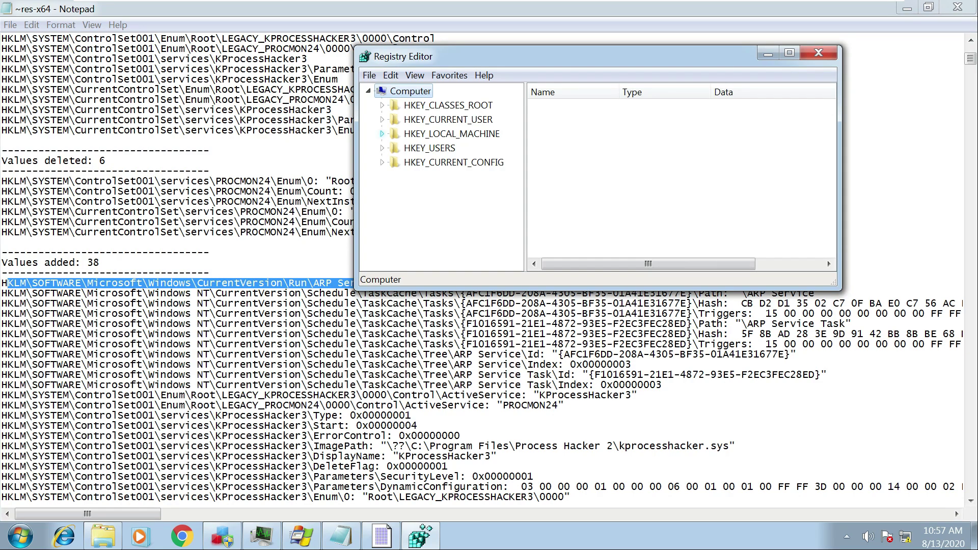
pyautogui.click(382, 133)
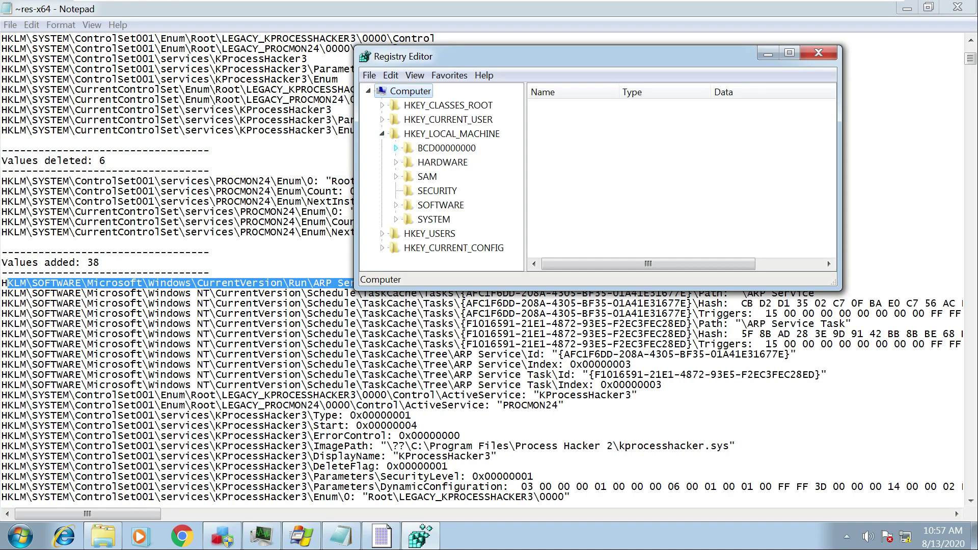
pyautogui.click(396, 205)
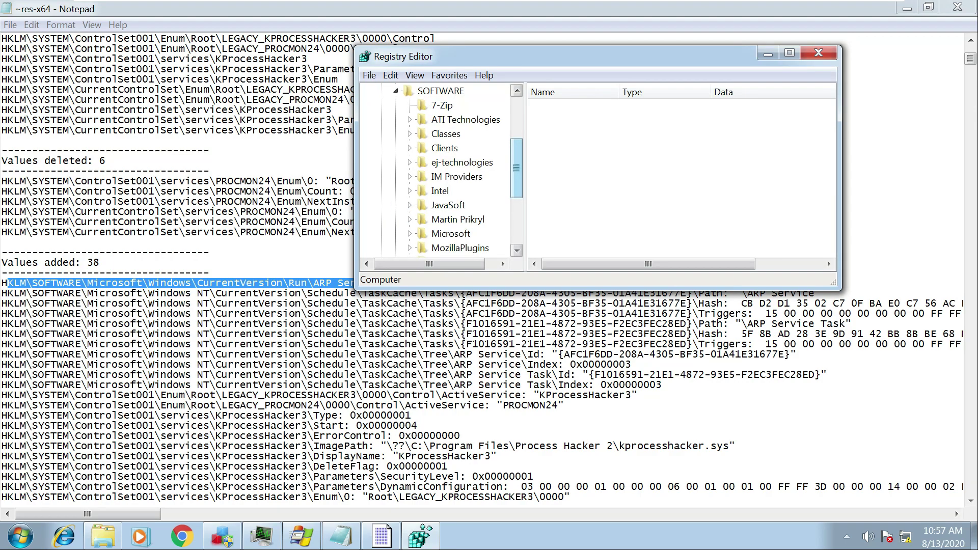
pyautogui.scroll(-1, 517, 168)
pyautogui.click(409, 220)
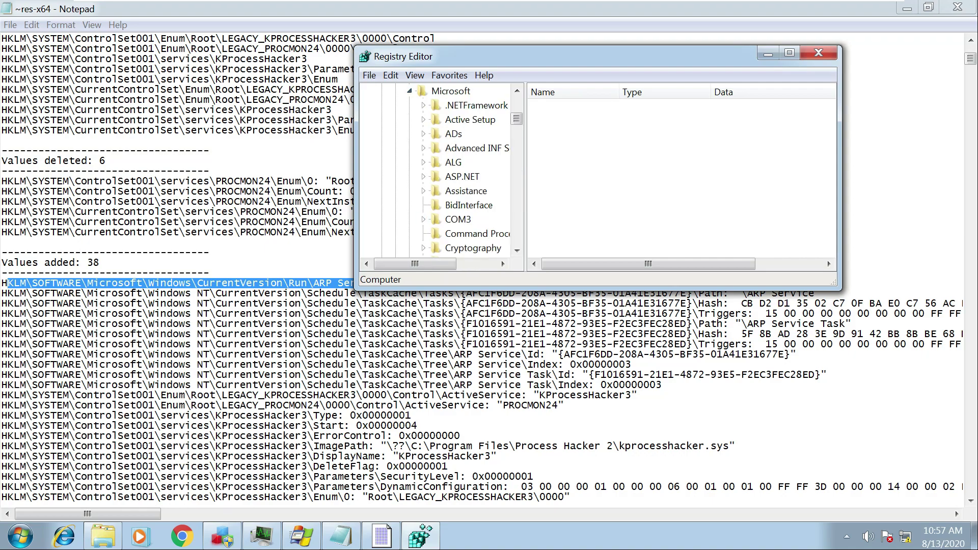
pyautogui.scroll(-20, 458, 173)
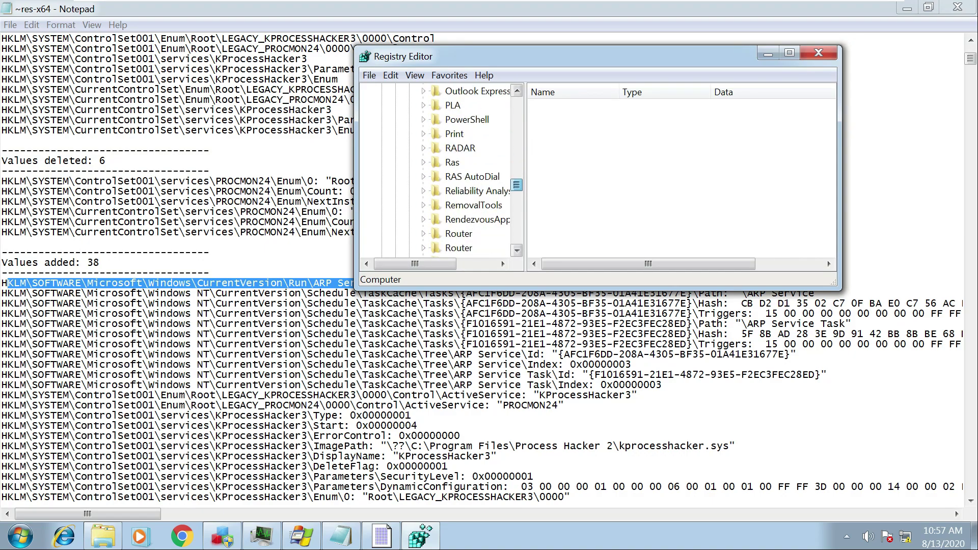
pyautogui.scroll(-10, 458, 174)
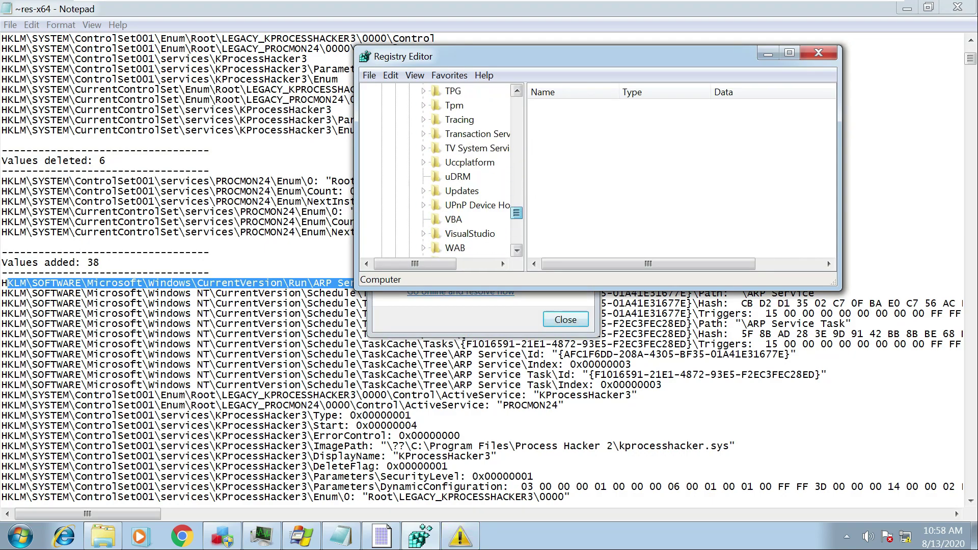
pyautogui.scroll(-5, 828, 261)
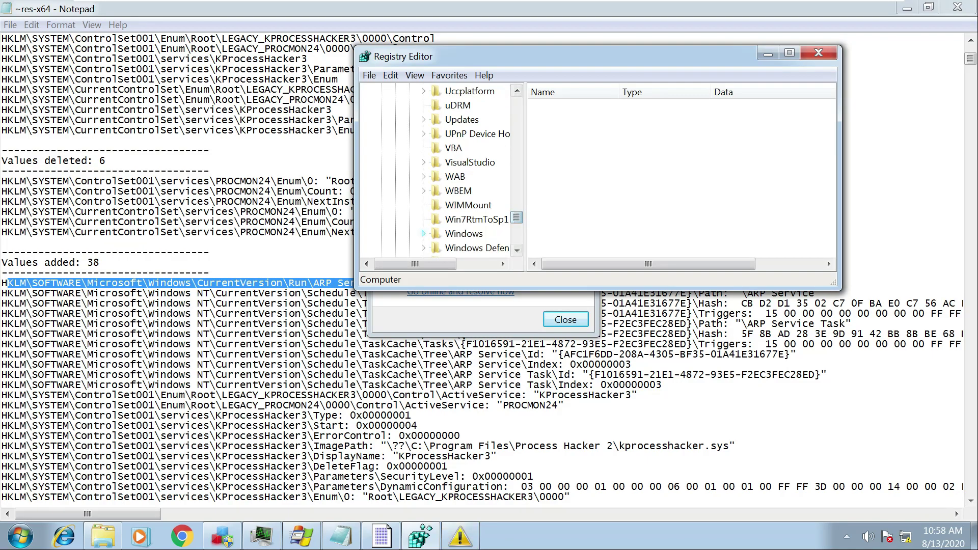
pyautogui.click(424, 233)
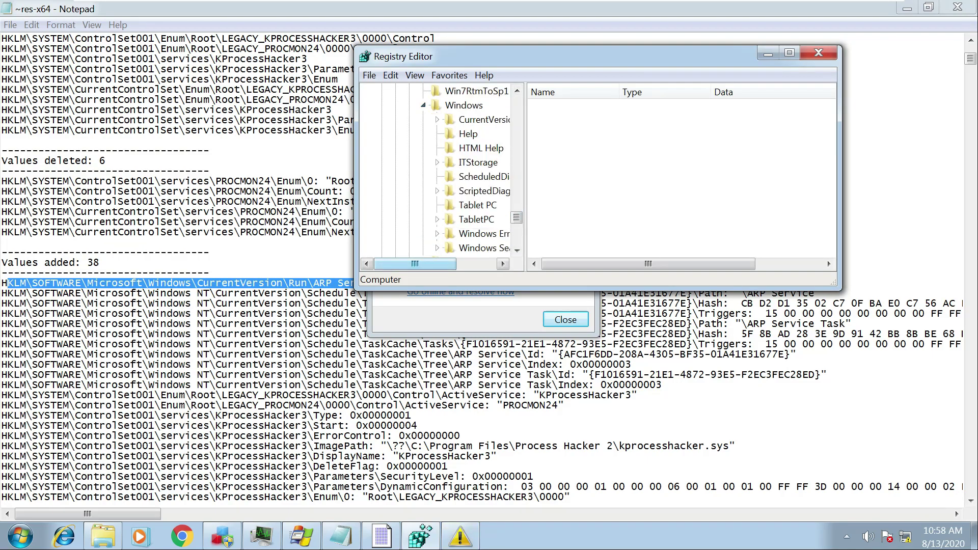
pyautogui.click(437, 119)
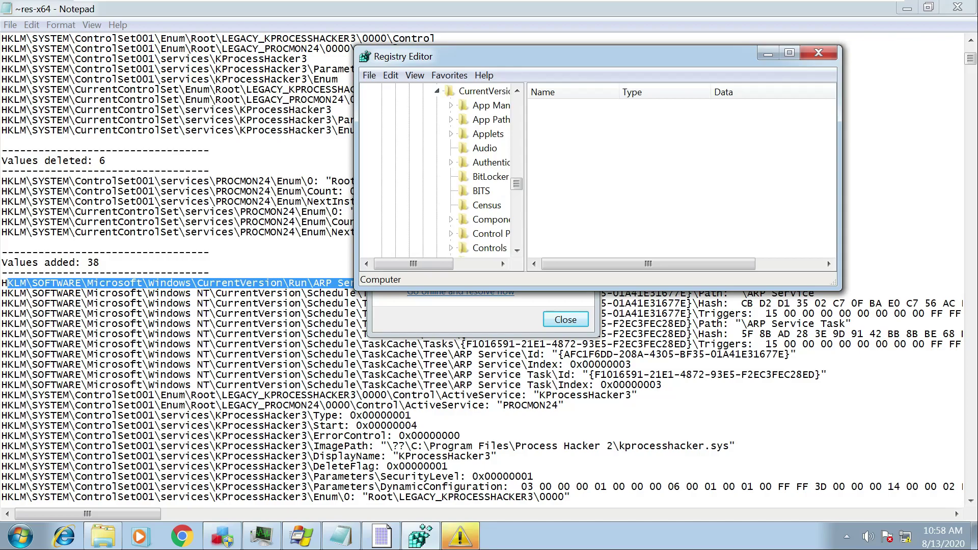
# Open the Run key and maximize the Registry Editor window.
pyautogui.moveTo(833, 285); pyautogui.dragTo(970, 411)
pyautogui.moveTo(526, 382); pyautogui.dragTo(615, 382)
pyautogui.scroll(-2, 481, 237)
pyautogui.scroll(-5, 482, 238)
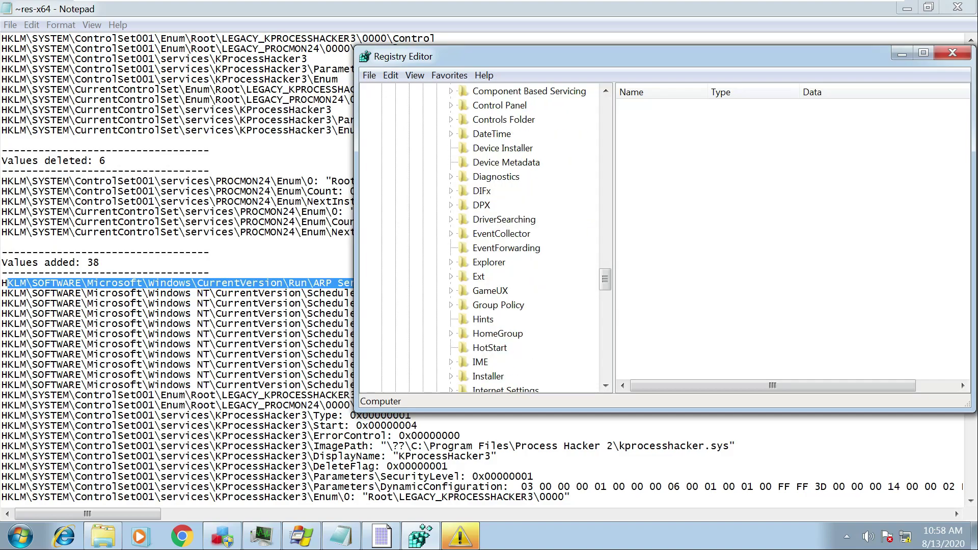
pyautogui.scroll(-1, 481, 238)
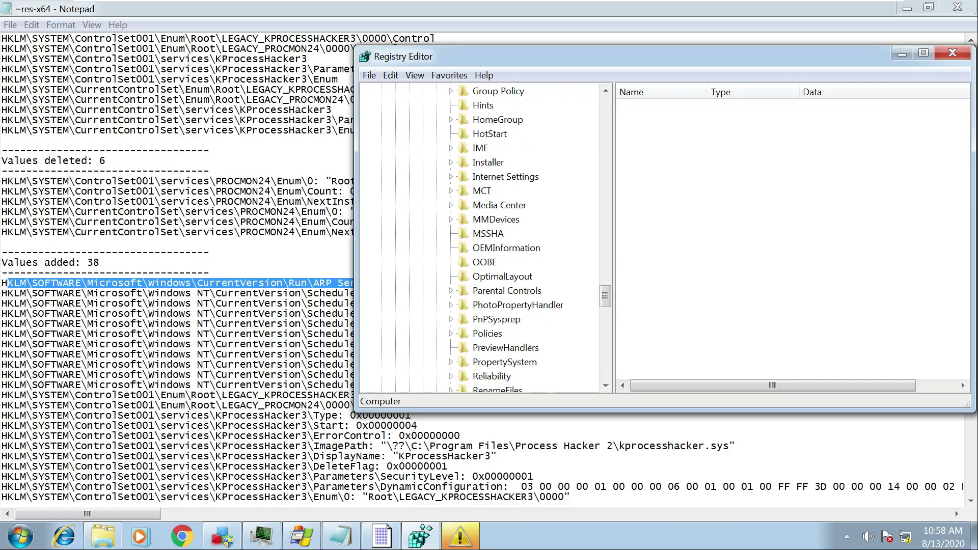
pyautogui.scroll(-1, 482, 237)
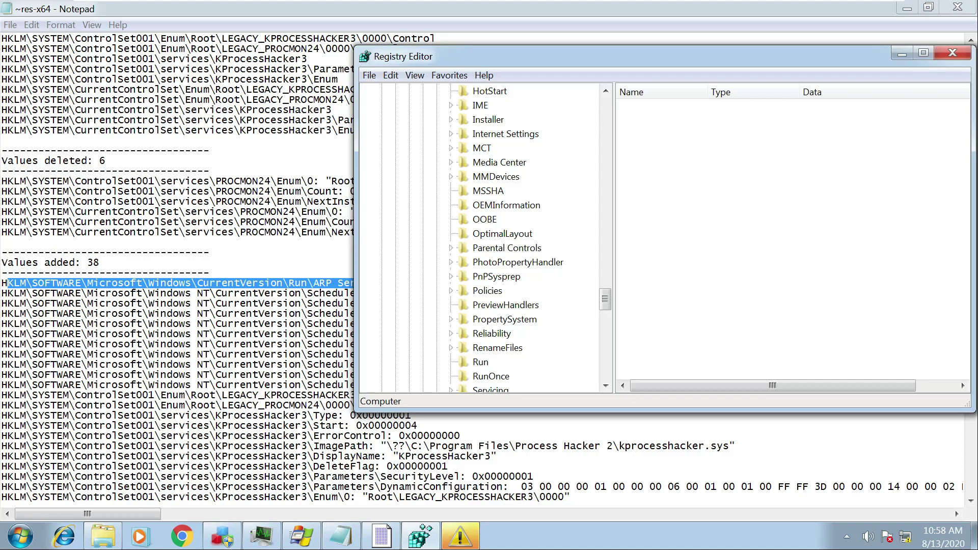
pyautogui.click(481, 361)
pyautogui.moveTo(672, 58); pyautogui.dragTo(437, 60)
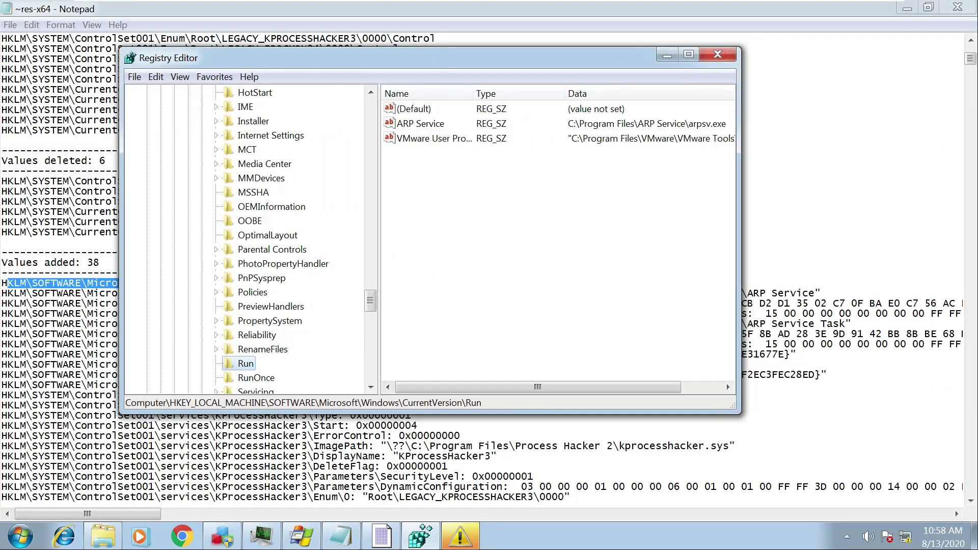
pyautogui.click(689, 54)
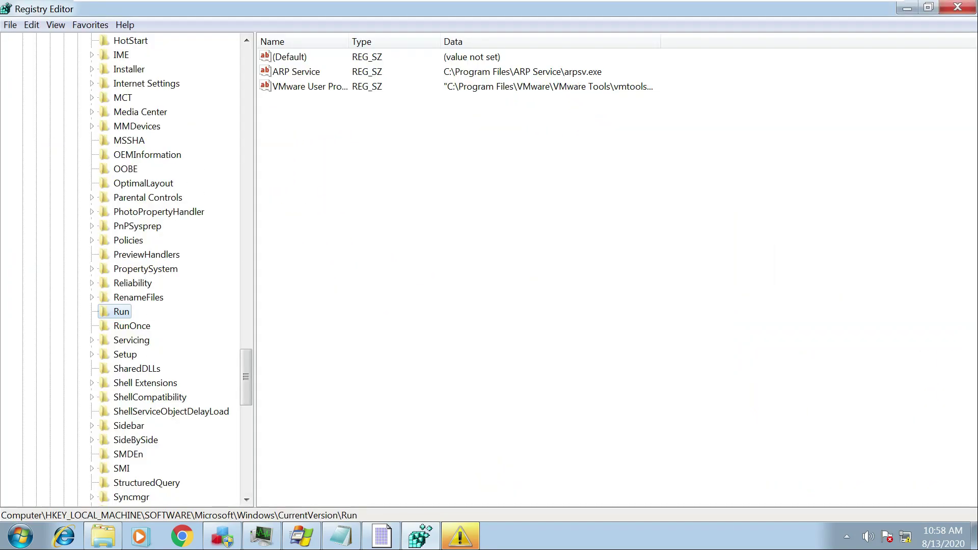
# Widen the Name column, check the ARP Service value pointing to arpsv.exe, and close Registry Editor.
pyautogui.click(310, 86)
pyautogui.moveTo(350, 41); pyautogui.dragTo(379, 41)
pyautogui.click(296, 71)
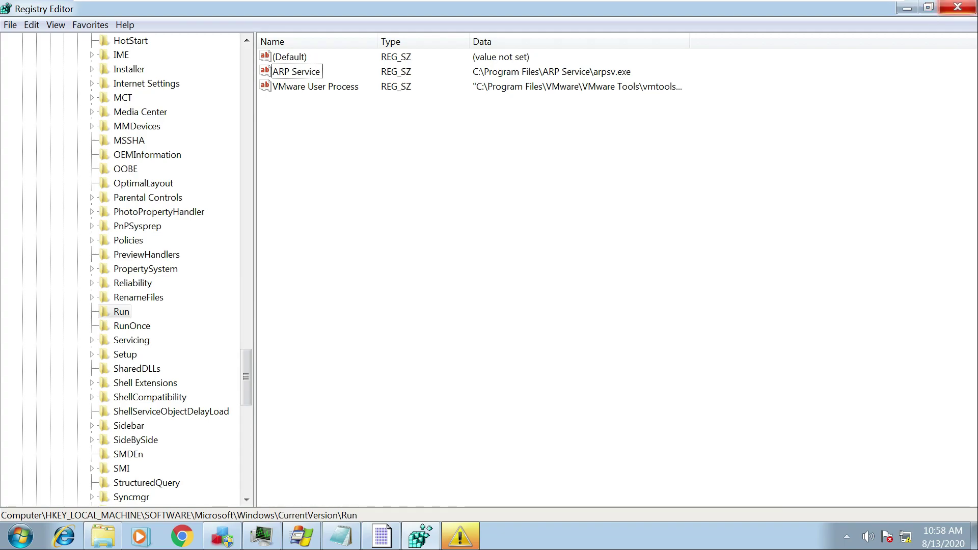
pyautogui.click(958, 7)
# Dismiss the update warning, close the Notepad registry diff, and minimize Process Hacker.
pyautogui.press('Return')
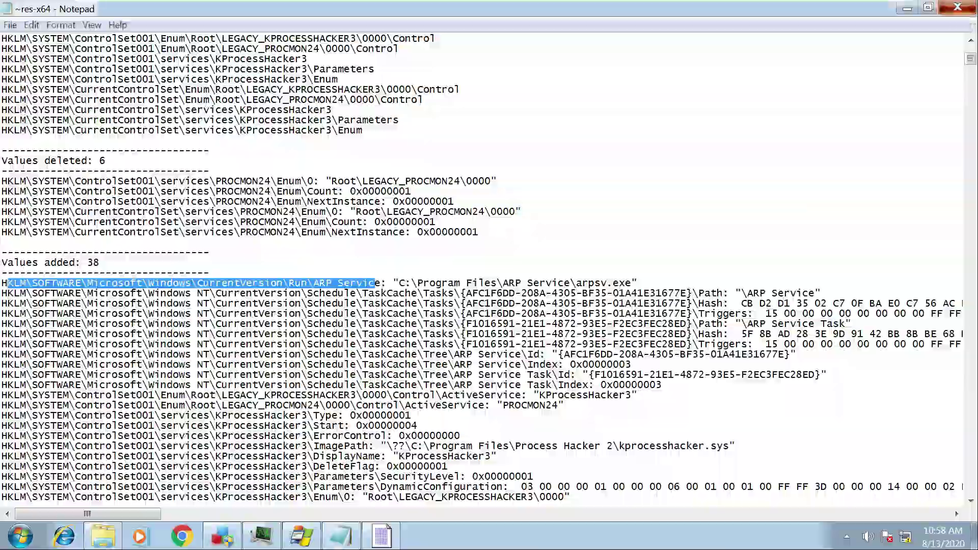
pyautogui.hotkey('alt', 'F4')
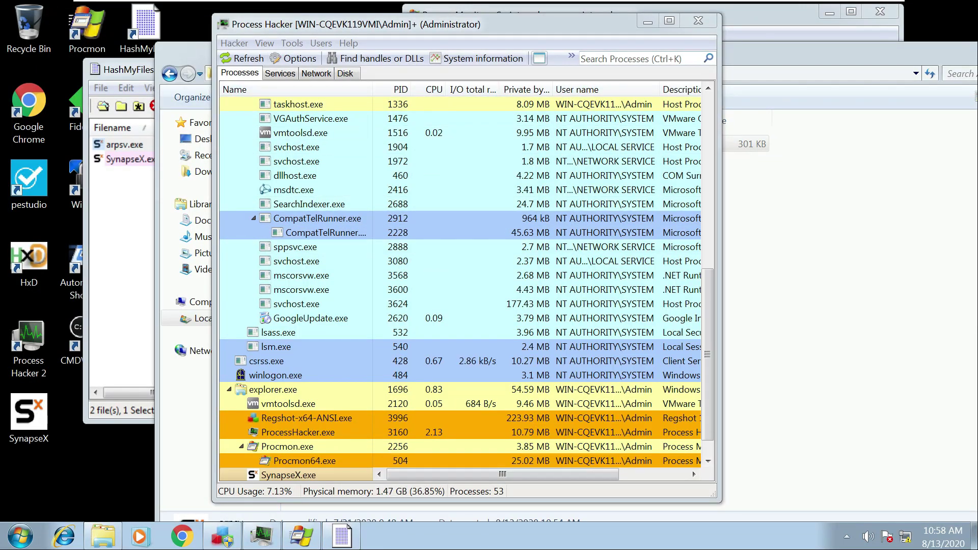
pyautogui.click(647, 21)
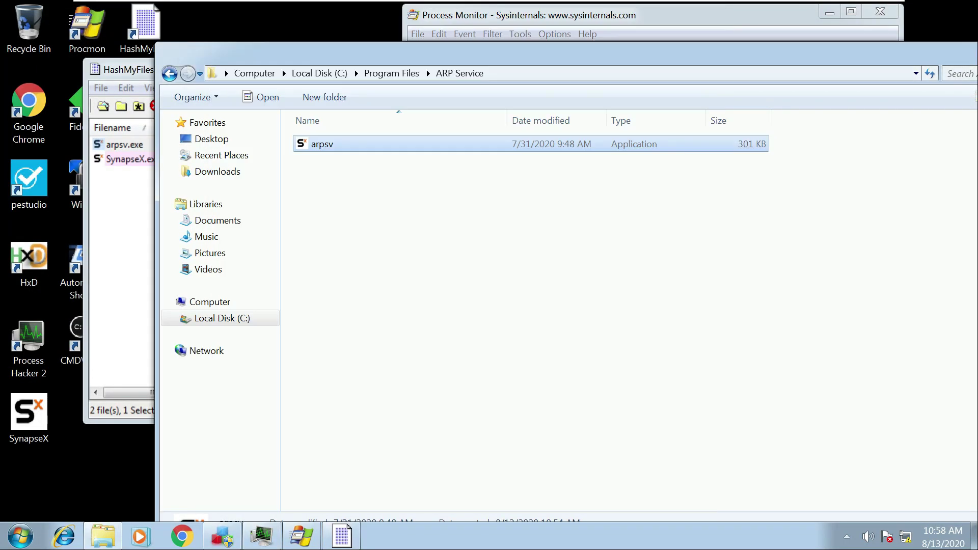
# Move Explorer and HashMyFiles aside and launch the Autoruns64 desktop shortcut.
pyautogui.moveTo(407, 51); pyautogui.dragTo(552, 51)
pyautogui.click(127, 69)
pyautogui.moveTo(127, 69); pyautogui.dragTo(198, 63)
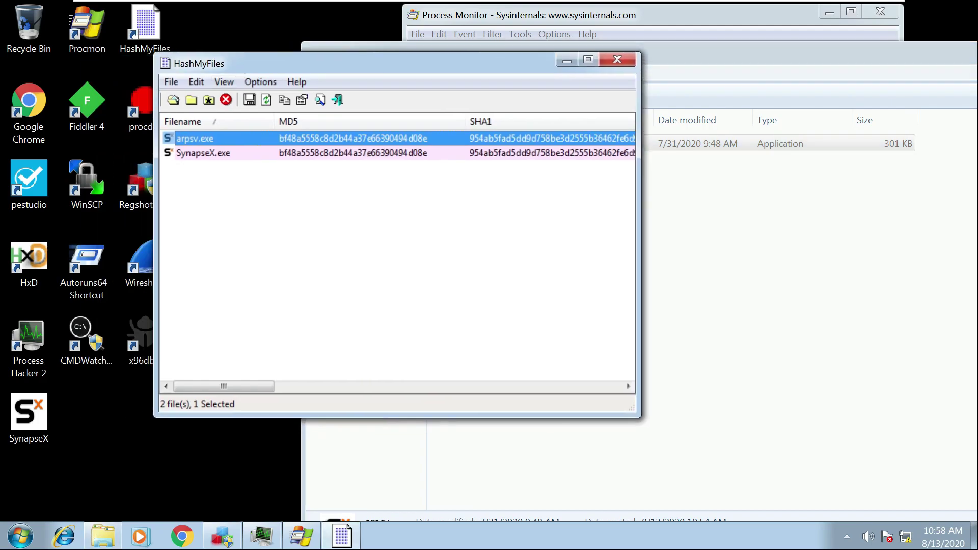
pyautogui.doubleClick(86, 265)
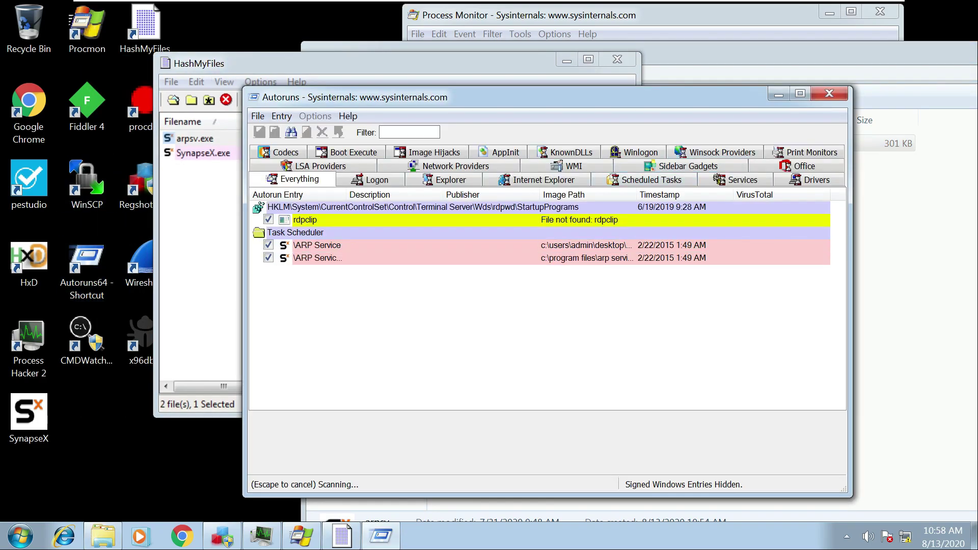
# Maximize Autoruns and inspect the ARP Service tasks running synapsex.exe and arpsv.exe.
pyautogui.click(801, 93)
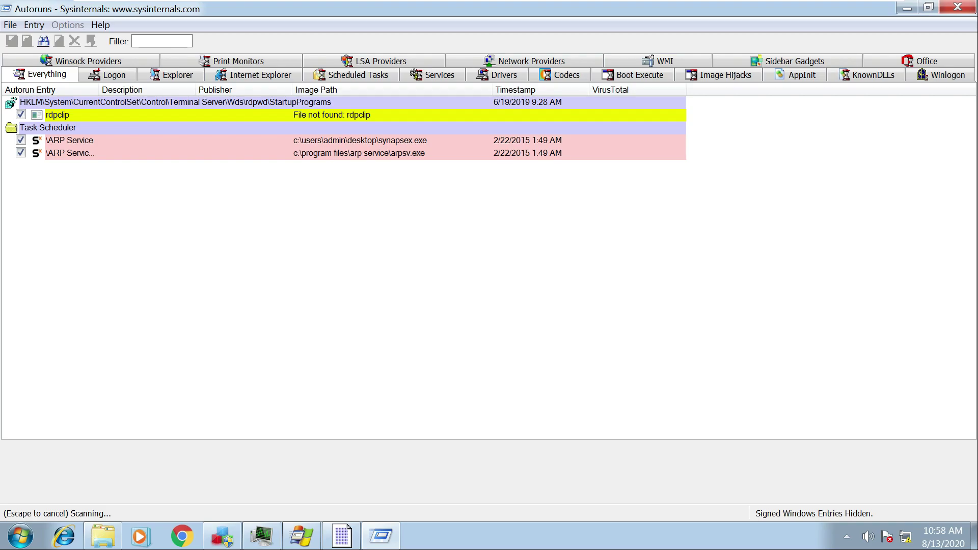
pyautogui.click(152, 140)
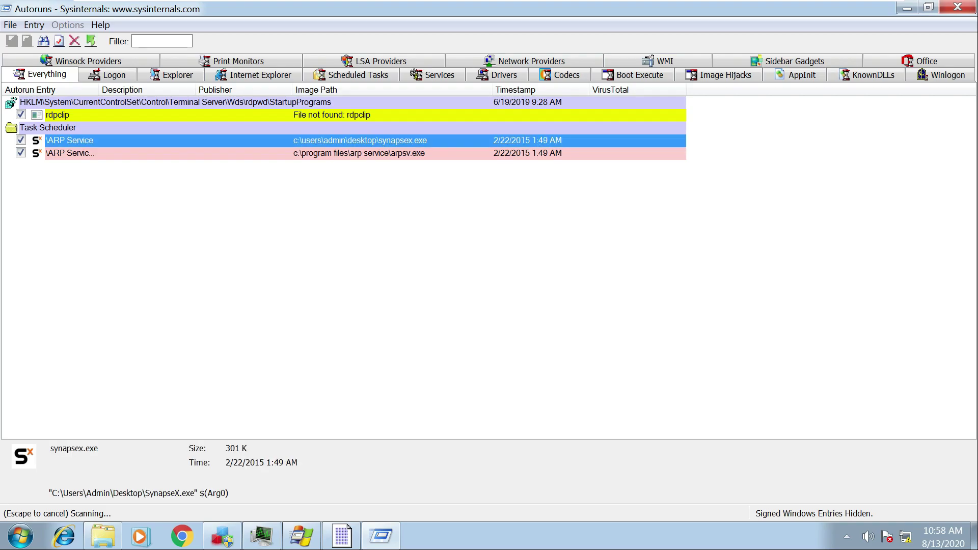
pyautogui.click(152, 153)
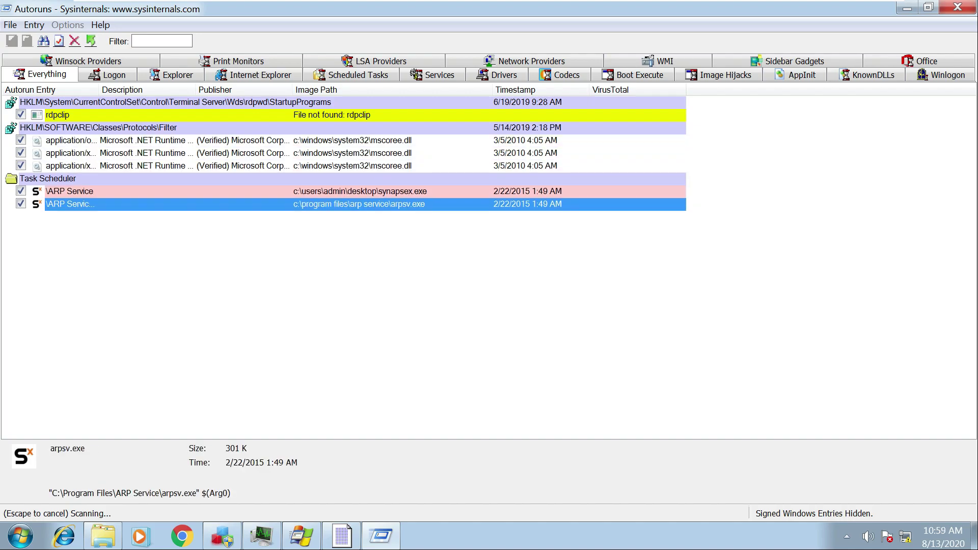
pyautogui.press('super')
pyautogui.write('task')
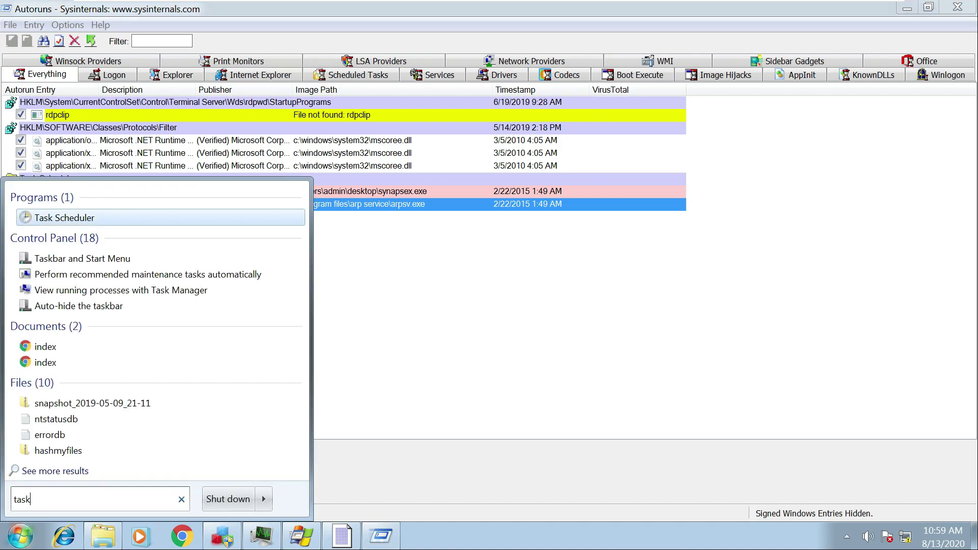
pyautogui.press('Return')
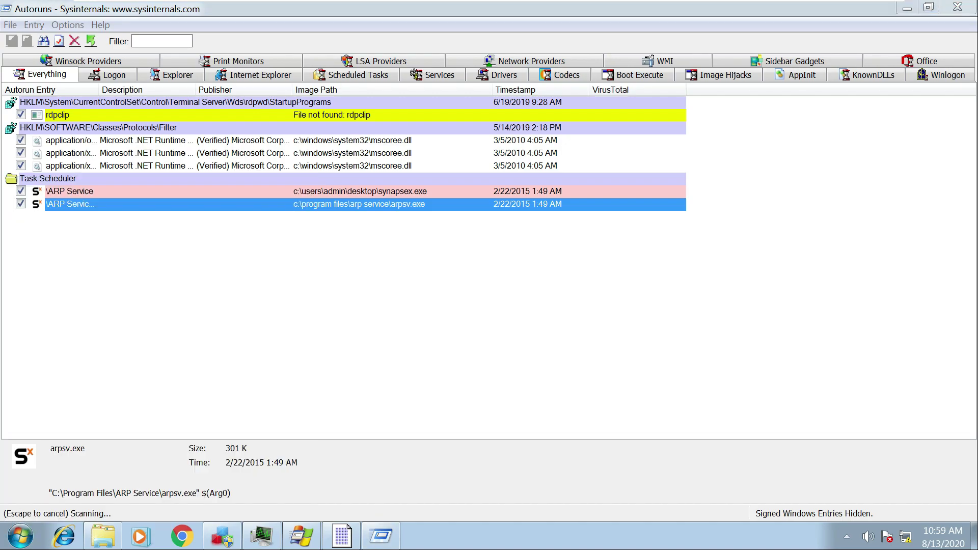
pyautogui.hotkey('ctrl', 'j')
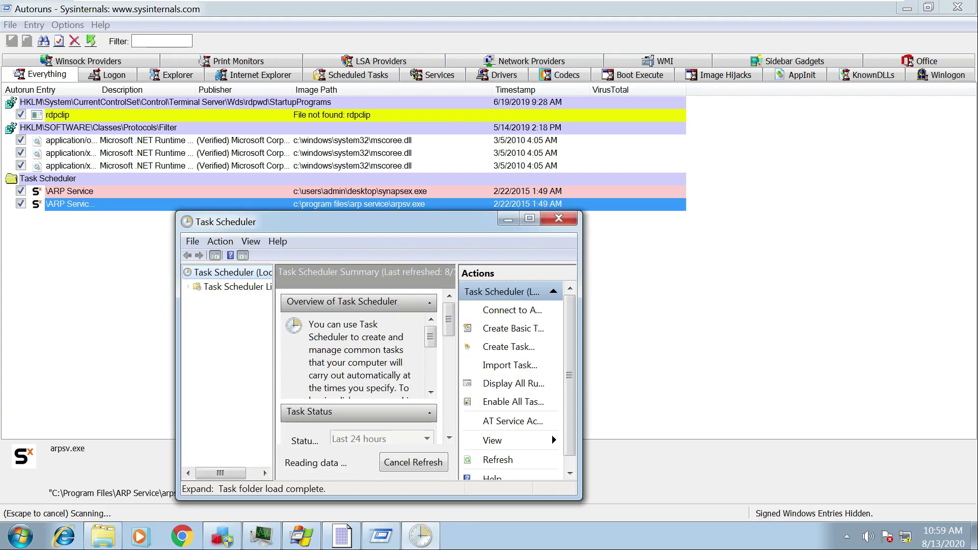
pyautogui.click(529, 218)
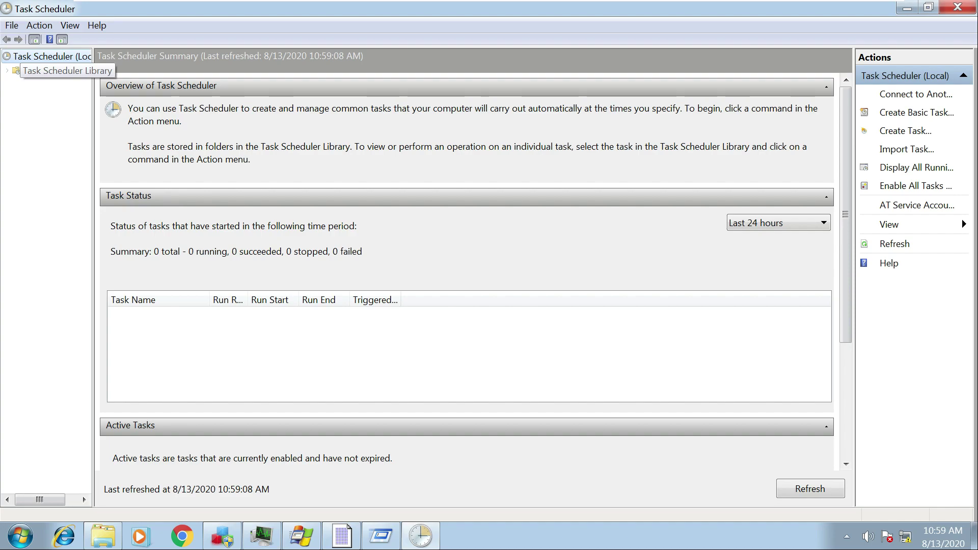
pyautogui.click(51, 70)
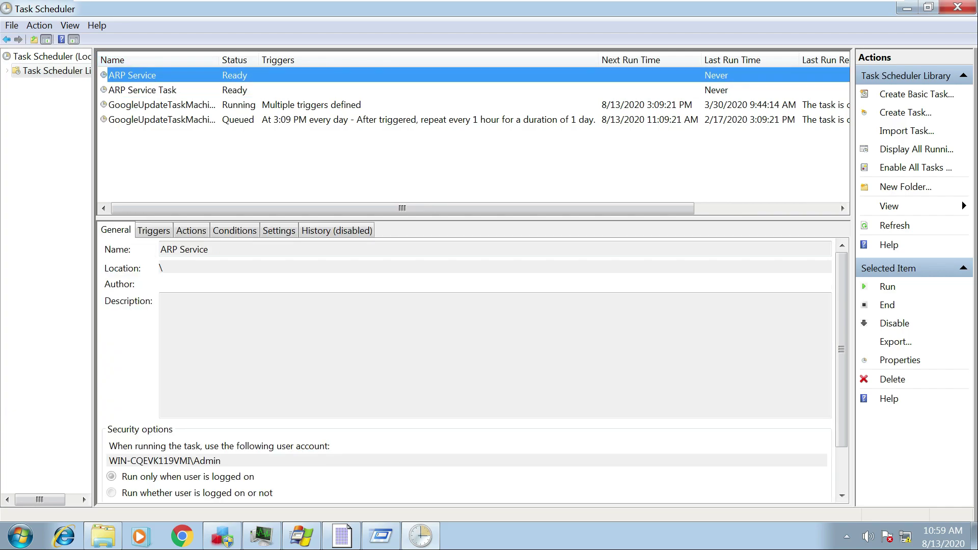
pyautogui.press('Down')
pyautogui.click(958, 7)
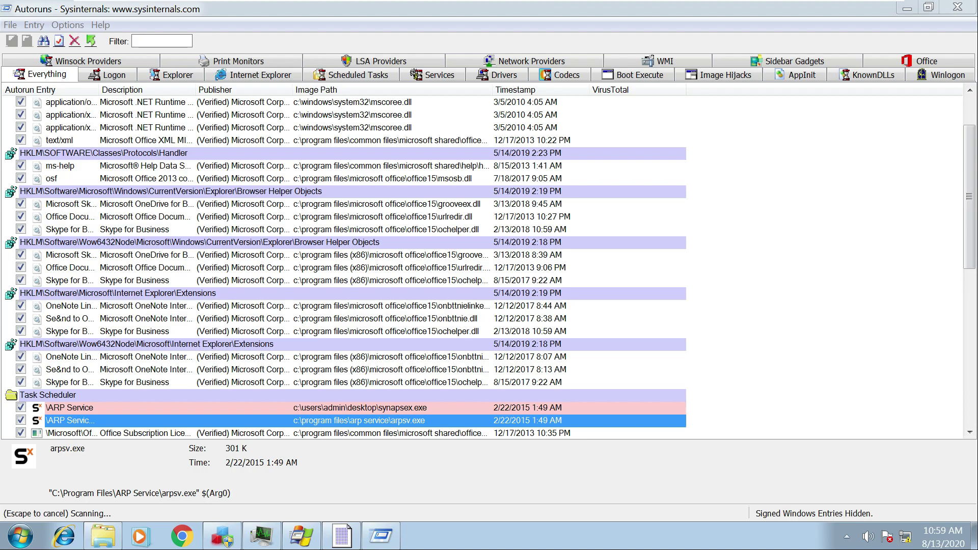
# Scroll the Autoruns list, minimize it, and bring the ARP Service Explorer folder forward beside HashMyFiles.
pyautogui.scroll(2, 344, 267)
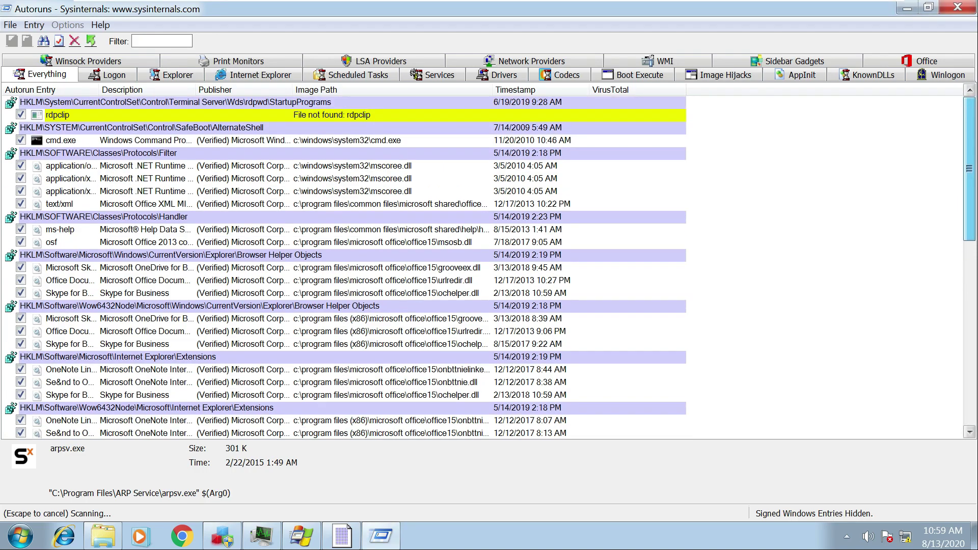
pyautogui.scroll(-8, 344, 267)
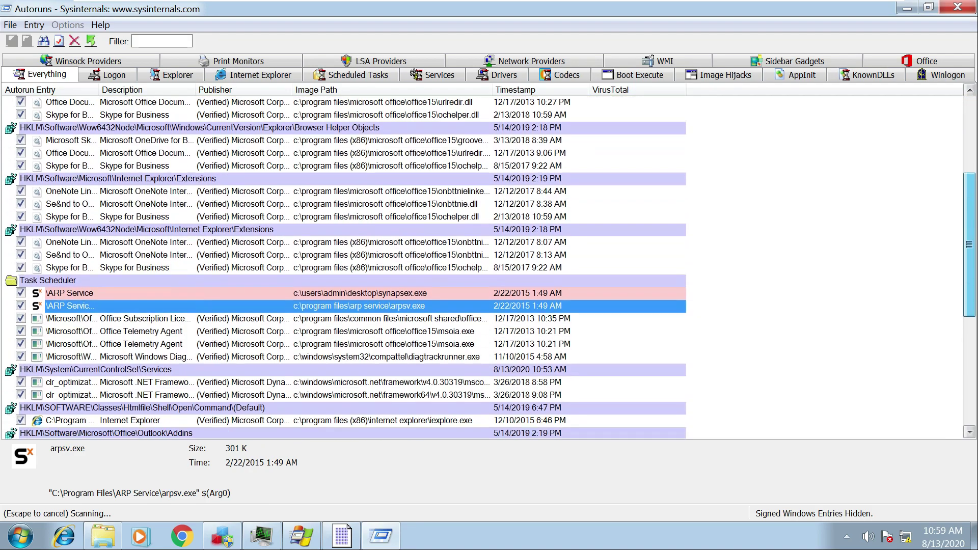
pyautogui.scroll(-3, 344, 267)
pyautogui.scroll(11, 344, 268)
pyautogui.click(907, 9)
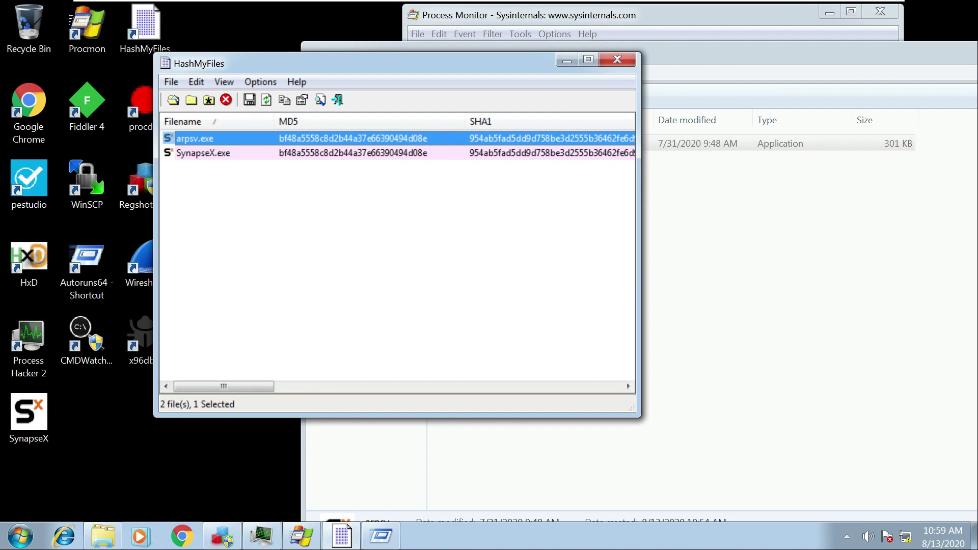
pyautogui.moveTo(357, 64); pyautogui.dragTo(331, 63)
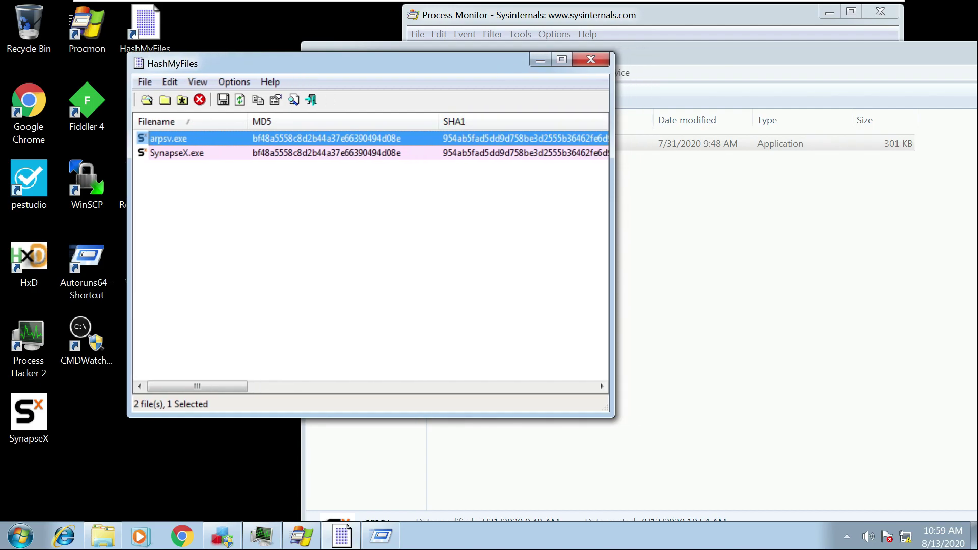
pyautogui.click(688, 143)
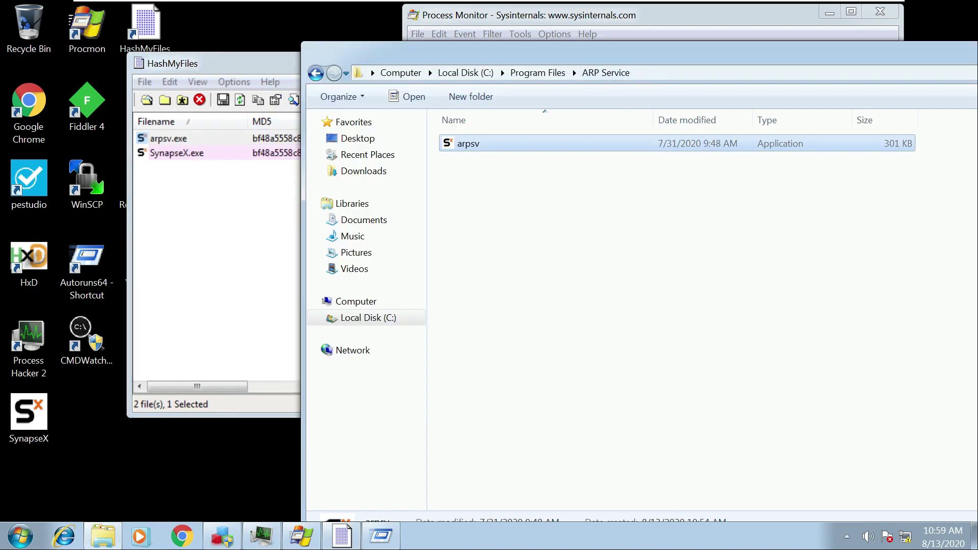
pyautogui.press('super')
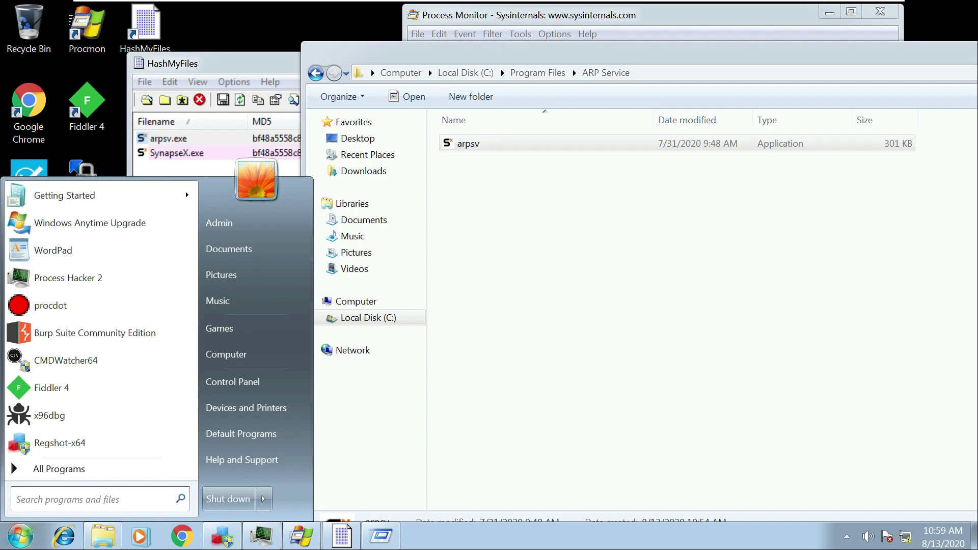
pyautogui.write('not')
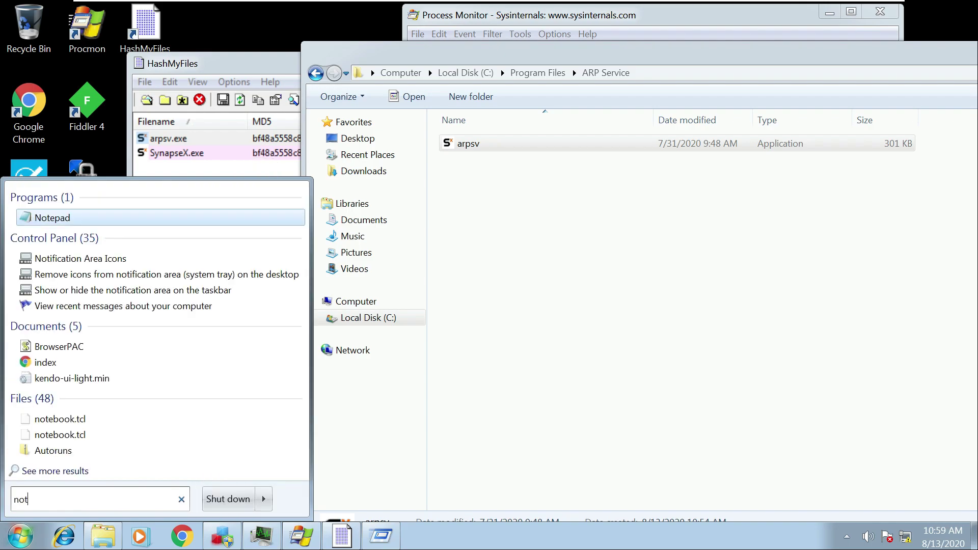
pyautogui.write('epad')
pyautogui.press('Return')
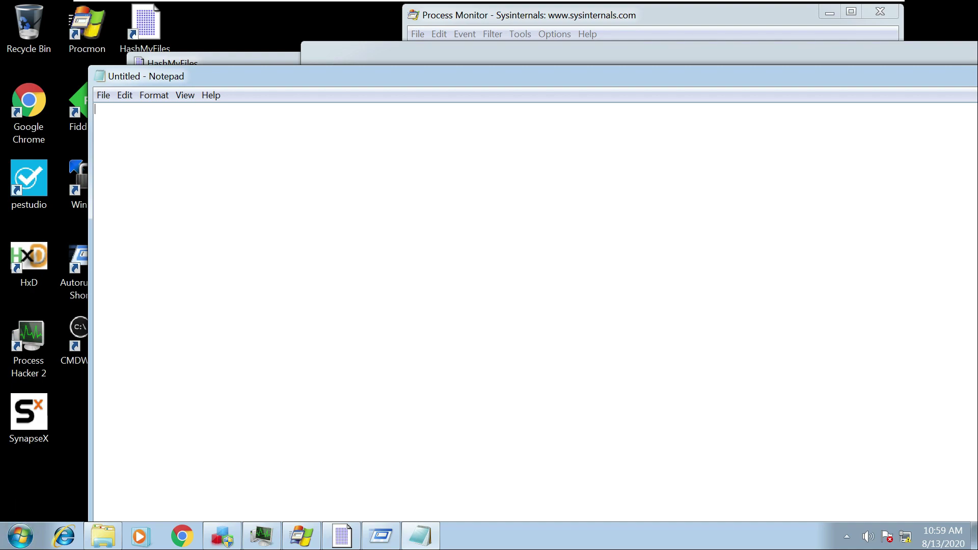
pyautogui.write('0xf0x')
pyautogui.press('Return')
pyautogui.press('Return')
pyautogui.write('password123!')
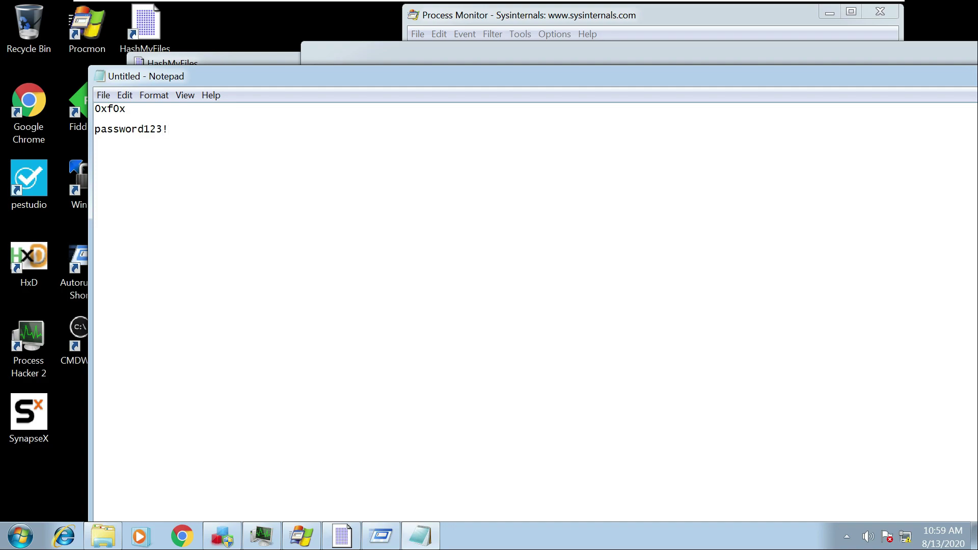
pyautogui.press('Return')
pyautogui.press('Return')
pyautogui.moveTo(817, 76); pyautogui.dragTo(654, 74)
pyautogui.click(884, 72)
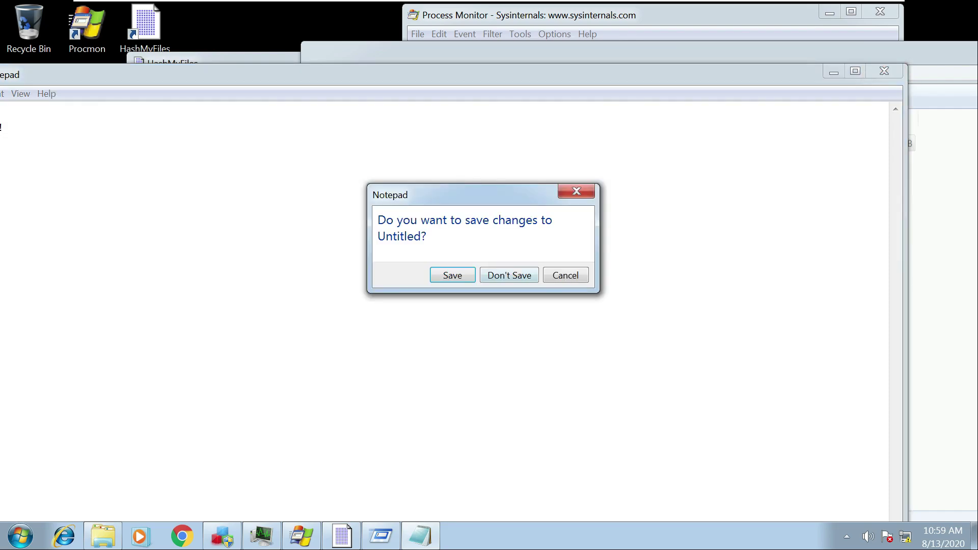
pyautogui.click(509, 275)
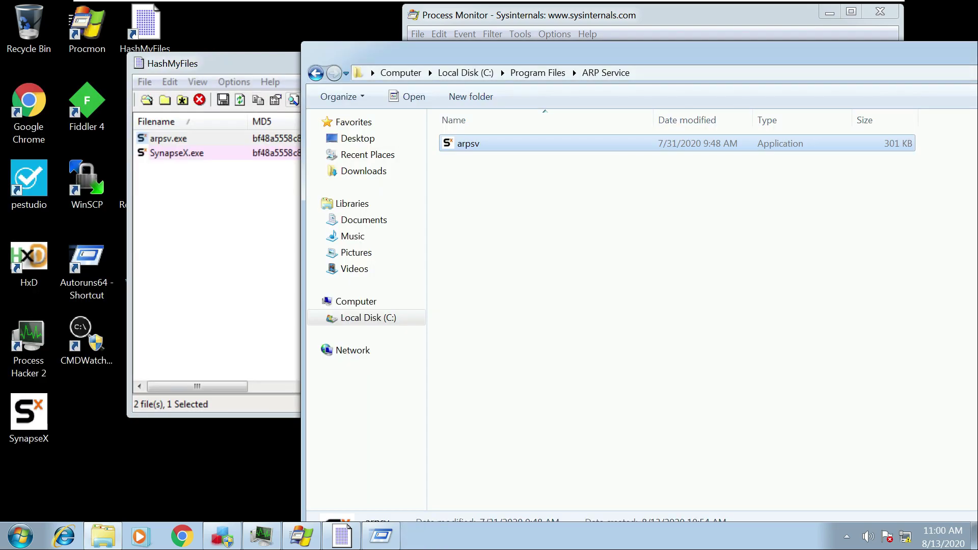
# Maximize Process Monitor to read the SynapseX.exe schtasks command lines, then minimize it.
pyautogui.click(302, 536)
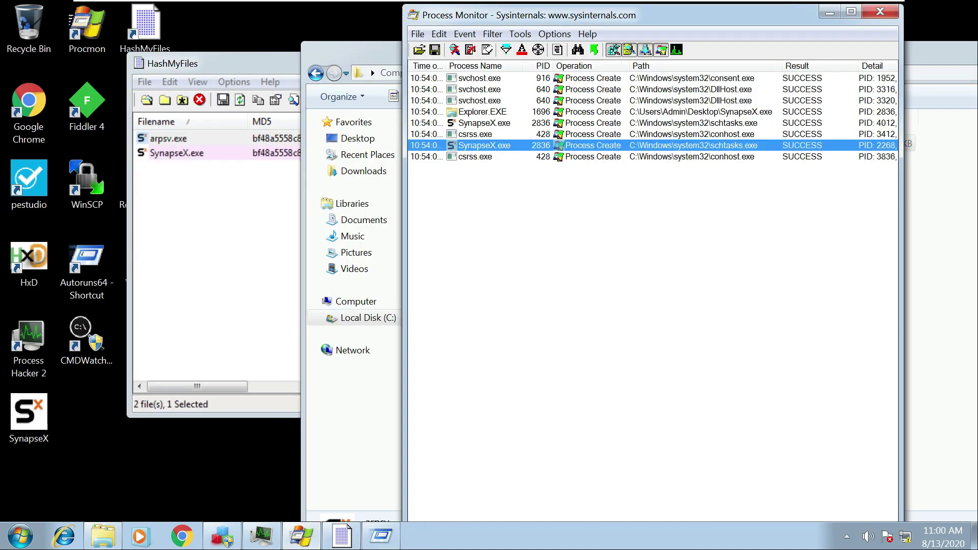
pyautogui.click(851, 11)
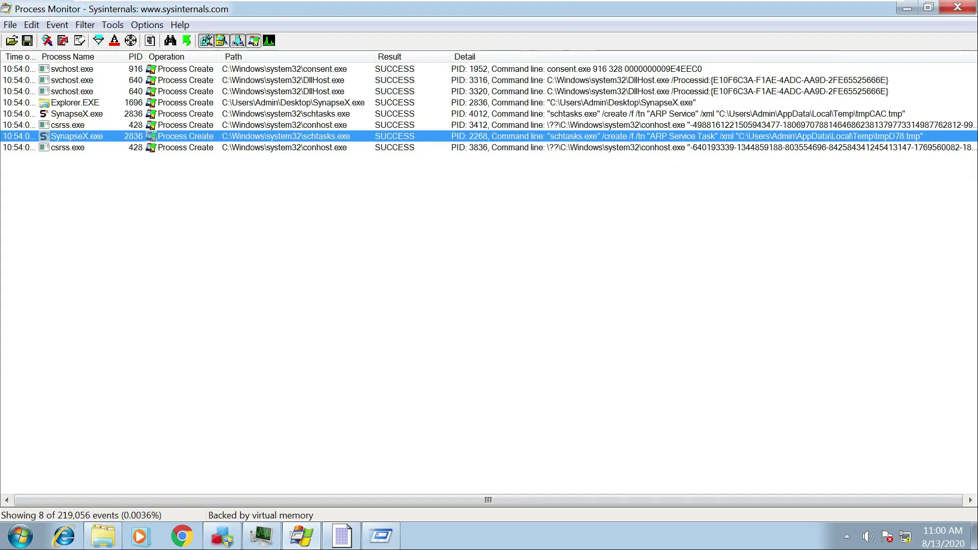
pyautogui.click(10, 24)
pyautogui.moveTo(147, 25)
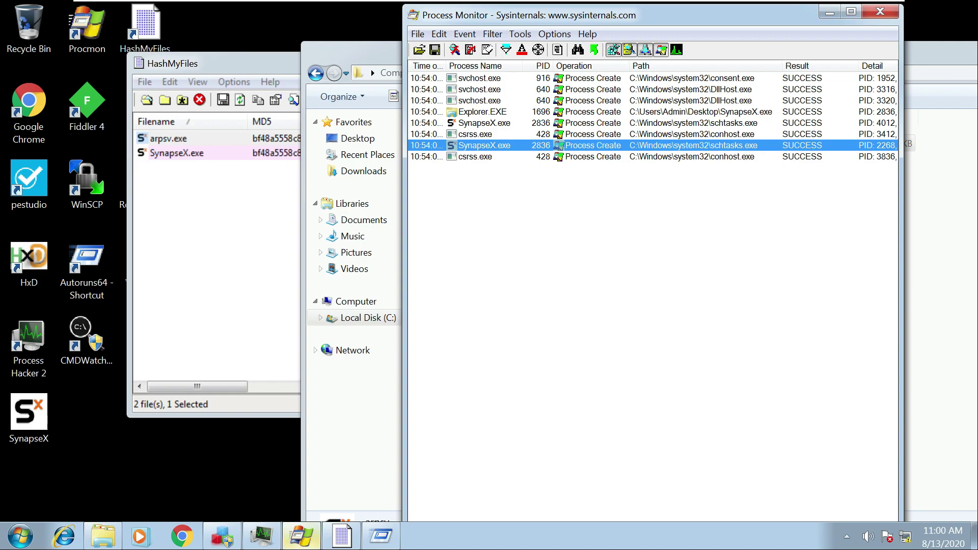
pyautogui.click(301, 536)
# Terminate the SynapseX.exe process tree in Process Hacker, then return to Process Monitor.
pyautogui.click(261, 535)
pyautogui.scroll(-2, 692, 471)
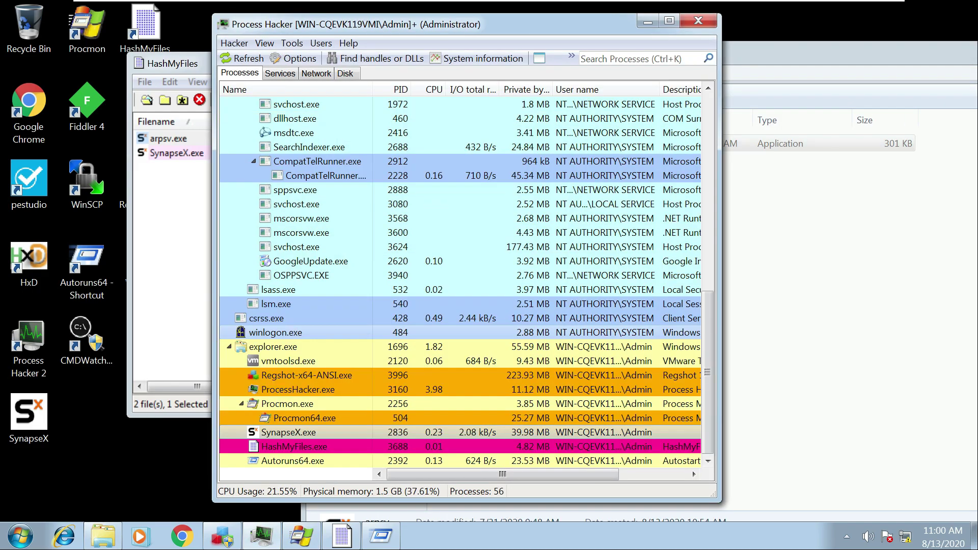
pyautogui.rightClick(304, 169)
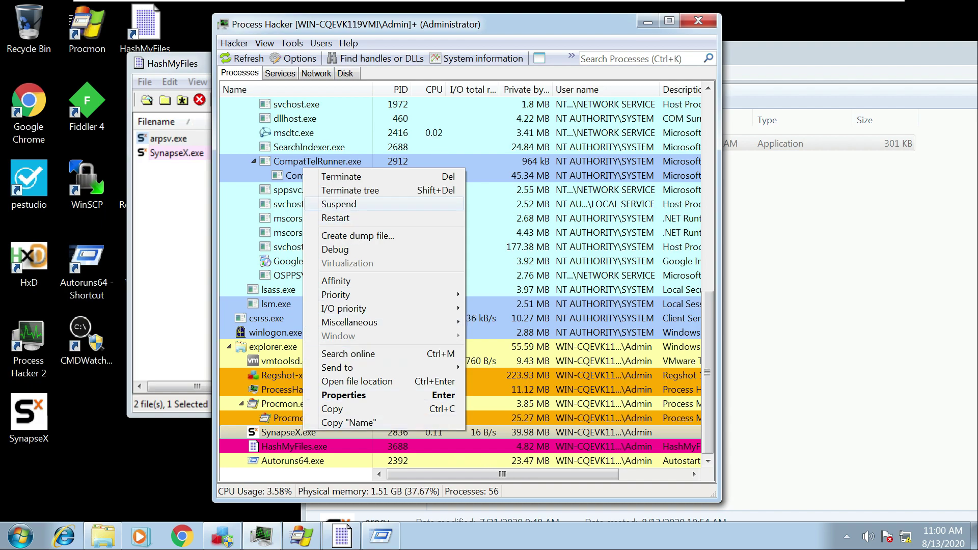
pyautogui.click(350, 190)
pyautogui.click(497, 296)
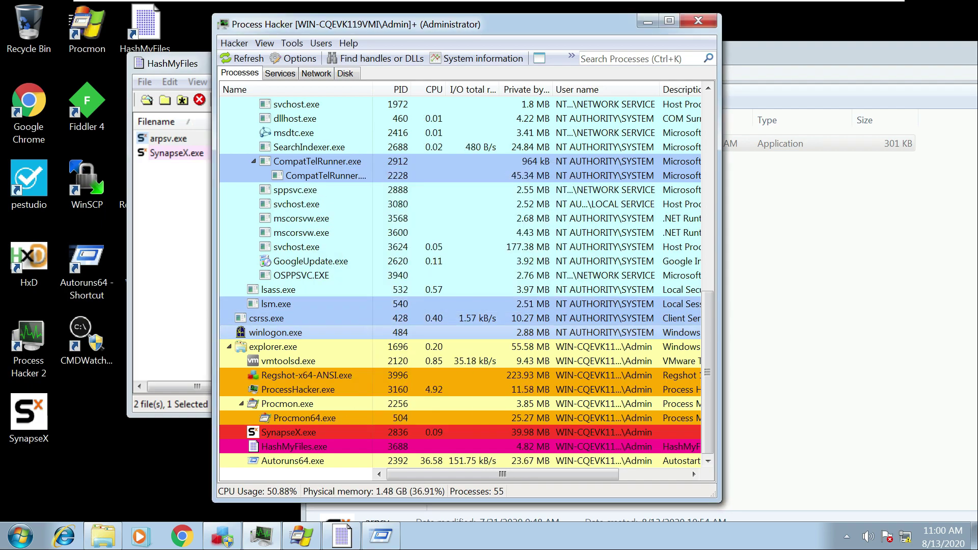
pyautogui.click(815, 143)
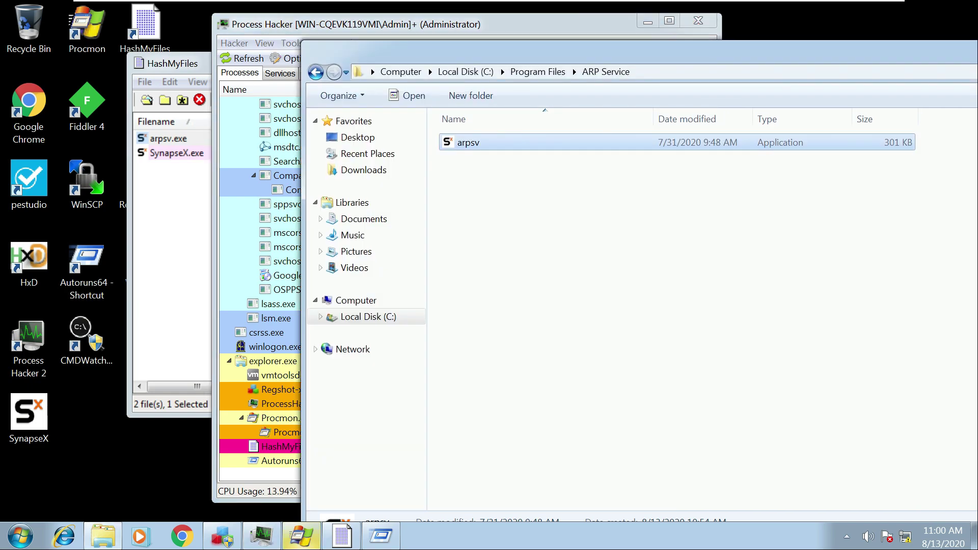
pyautogui.click(301, 536)
# Remove the 'Operation is Process Create' filter so all 108,724 events show.
pyautogui.click(851, 11)
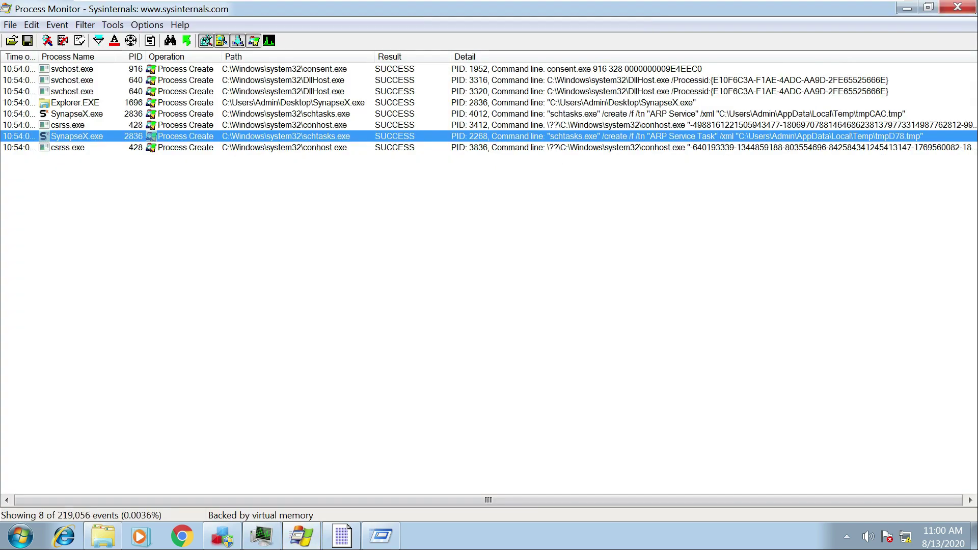
pyautogui.click(85, 25)
pyautogui.press('Down')
pyautogui.press('Return')
pyautogui.click(602, 221)
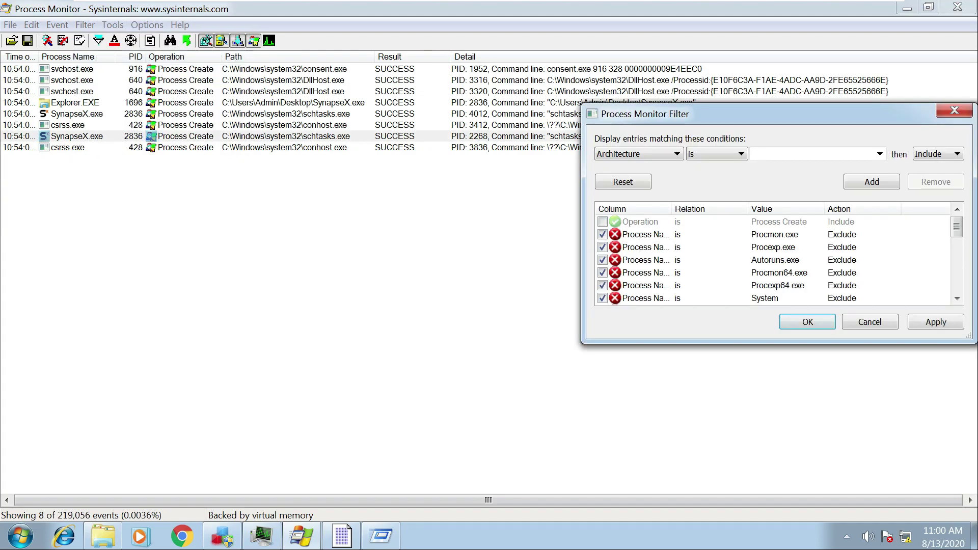
pyautogui.click(936, 322)
pyautogui.click(808, 322)
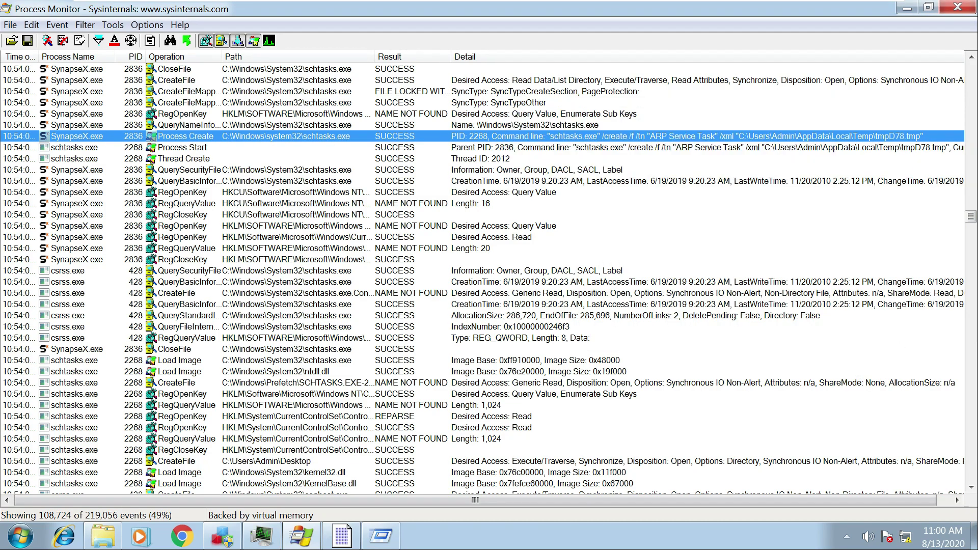
pyautogui.rightClick(553, 55)
pyautogui.click(605, 62)
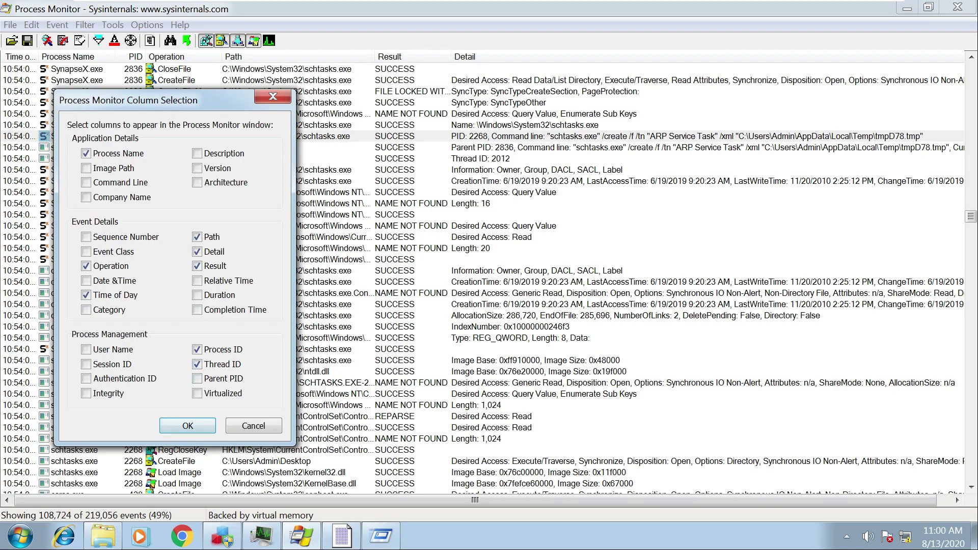
pyautogui.click(187, 426)
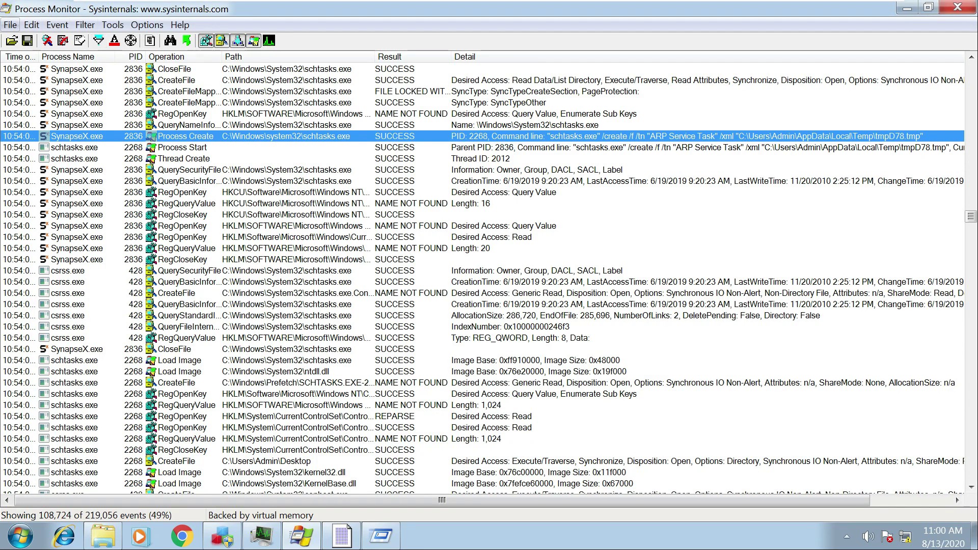
# Export the displayed events as a CSV named Logfile.CSV on the Desktop.
pyautogui.click(11, 24)
pyautogui.click(31, 55)
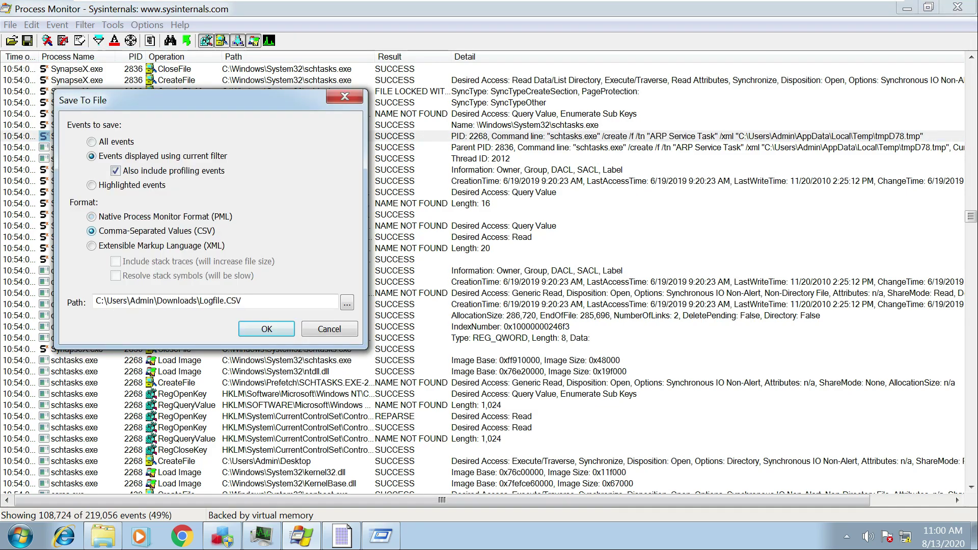
pyautogui.click(347, 303)
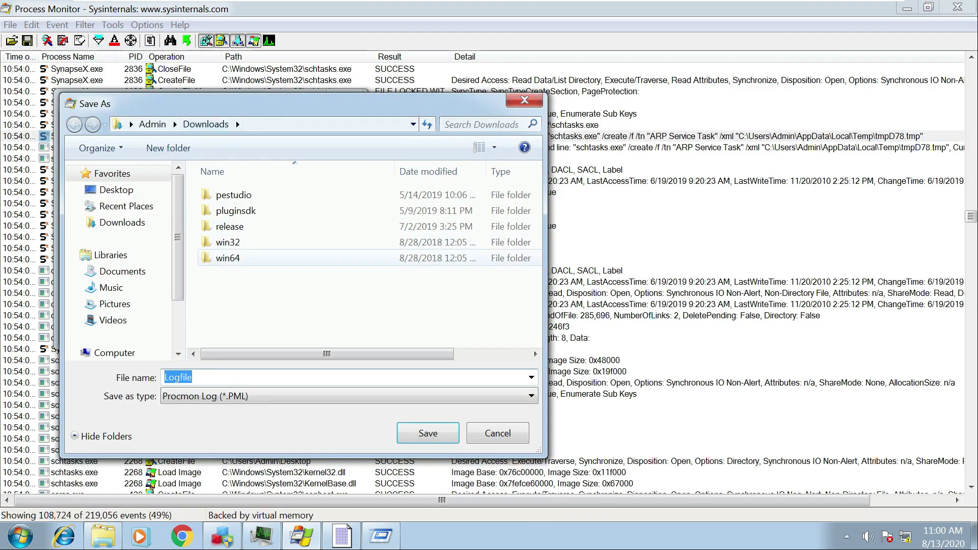
pyautogui.click(116, 190)
pyautogui.press('Return')
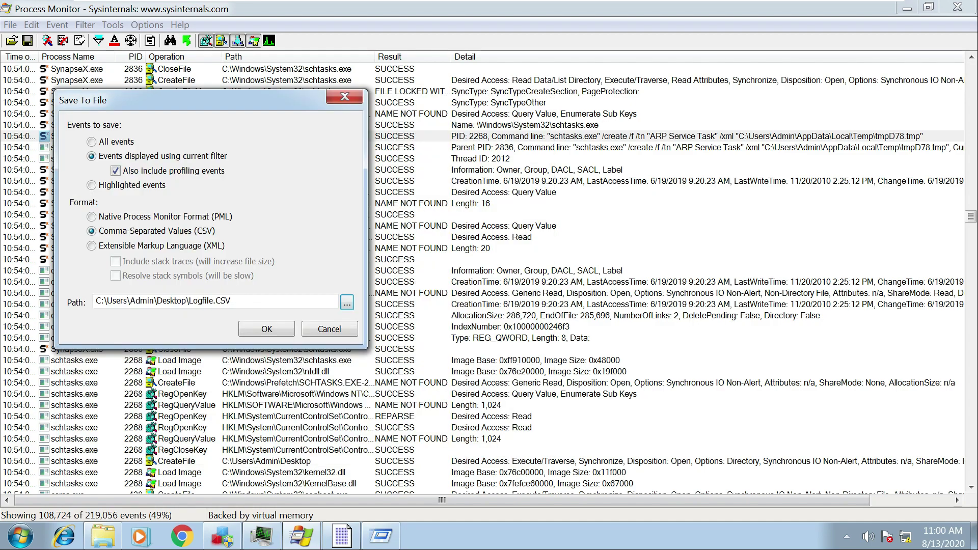
pyautogui.press('Return')
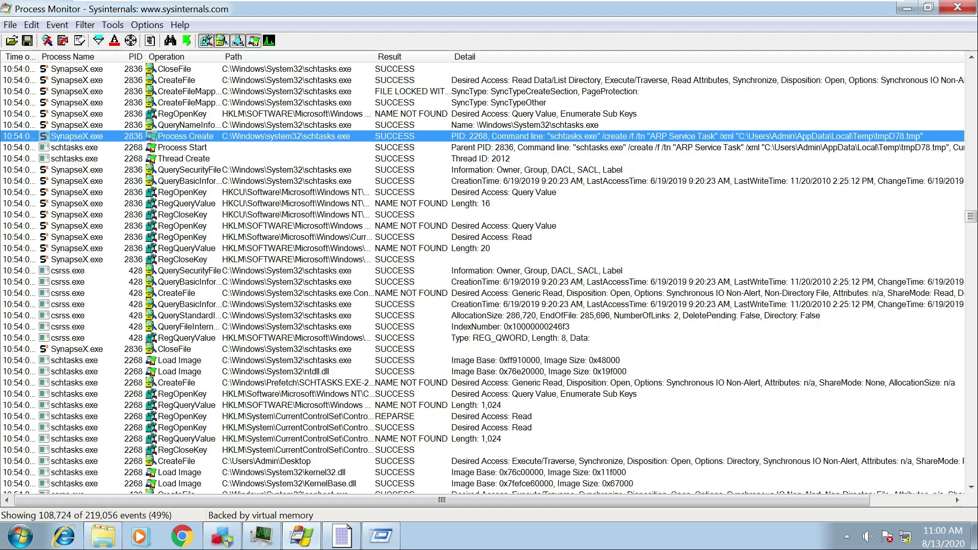
# Minimize Process Monitor, Process Hacker and HashMyFiles, and launch ProcDOT from the desktop.
pyautogui.moveTo(489, 2)
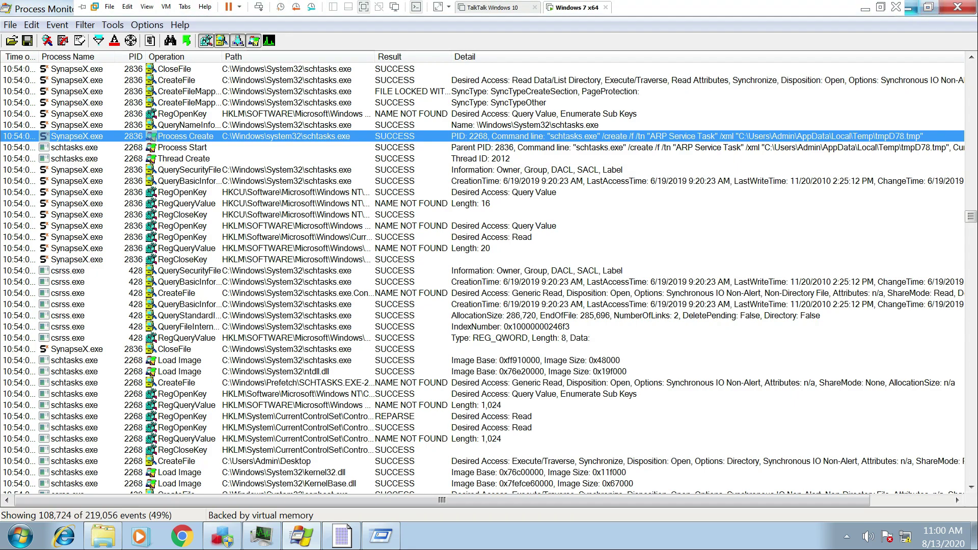
pyautogui.click(909, 8)
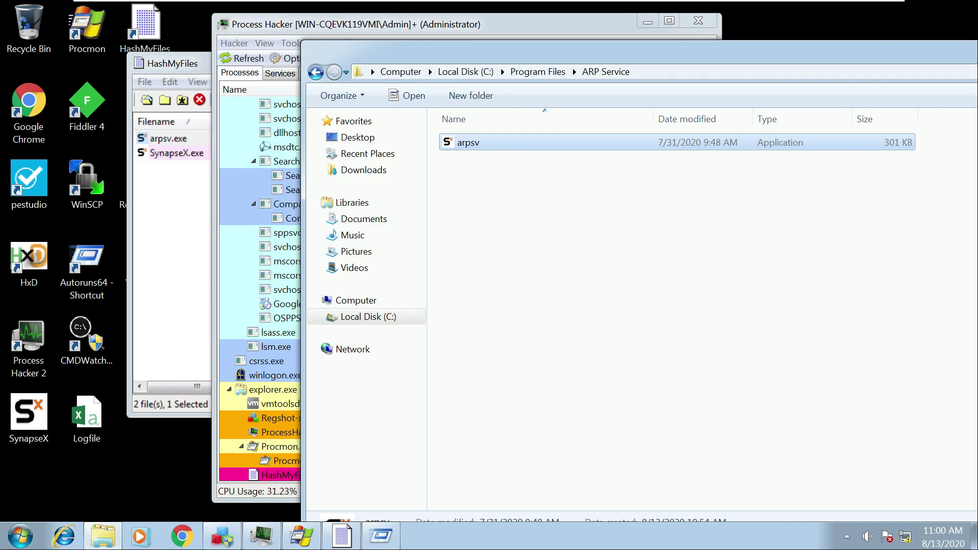
pyautogui.moveTo(561, 51); pyautogui.dragTo(527, 51)
pyautogui.click(647, 23)
pyautogui.click(199, 63)
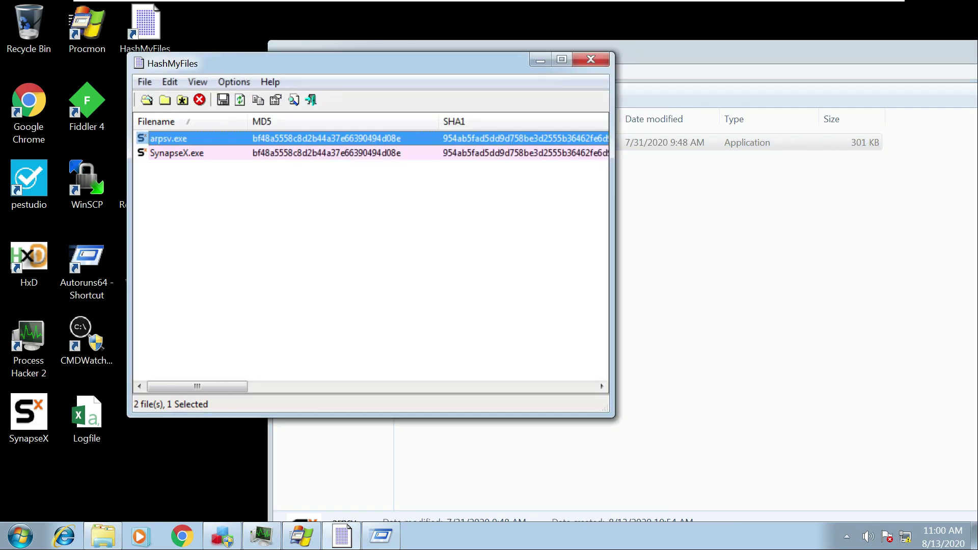
pyautogui.click(540, 58)
pyautogui.click(145, 107)
pyautogui.doubleClick(145, 107)
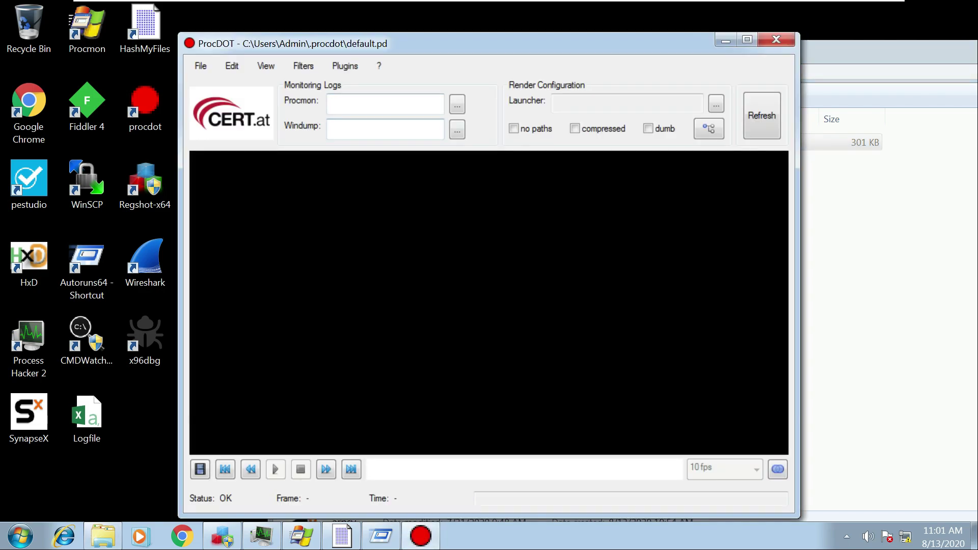
# Load Desktop\Logfile.CSV as the Procmon log and bring up the launcher process list.
pyautogui.click(457, 104)
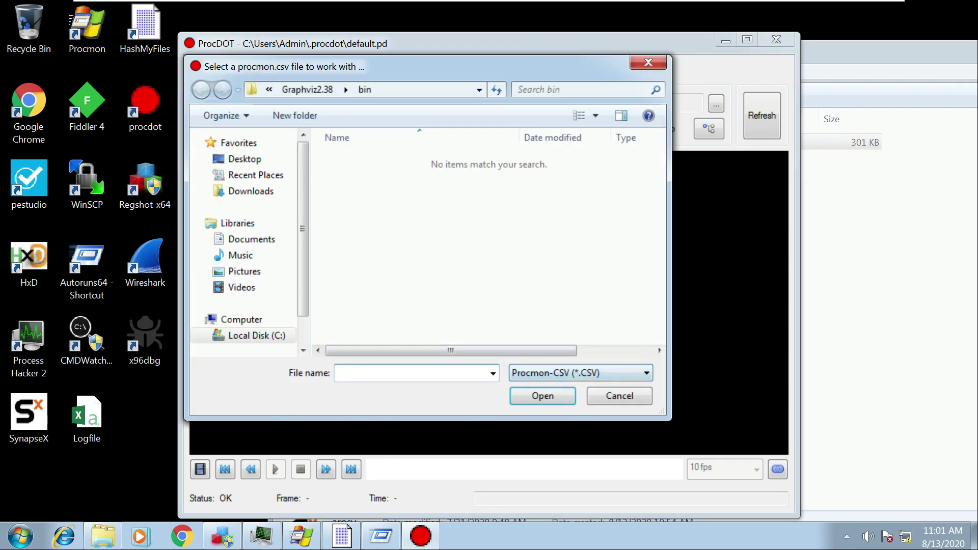
pyautogui.click(244, 159)
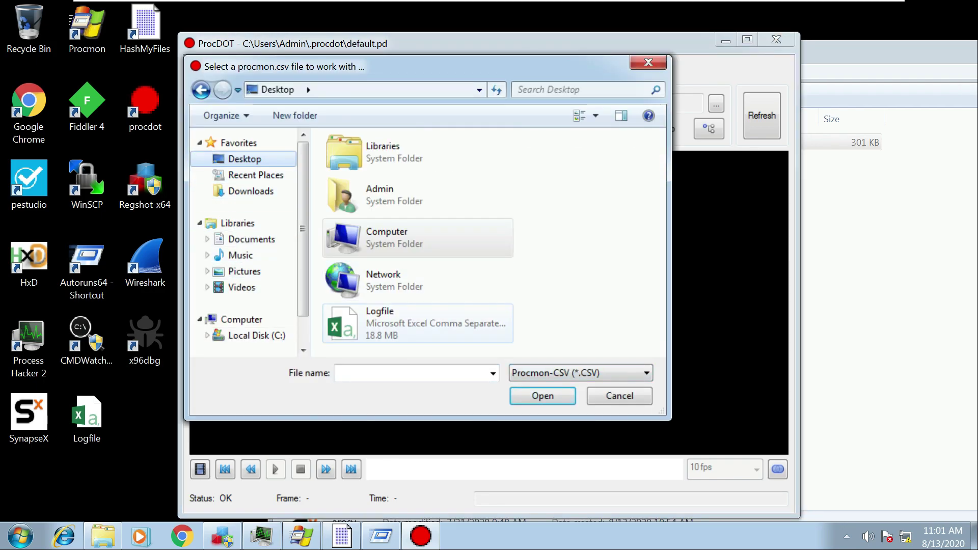
pyautogui.click(384, 316)
pyautogui.click(543, 396)
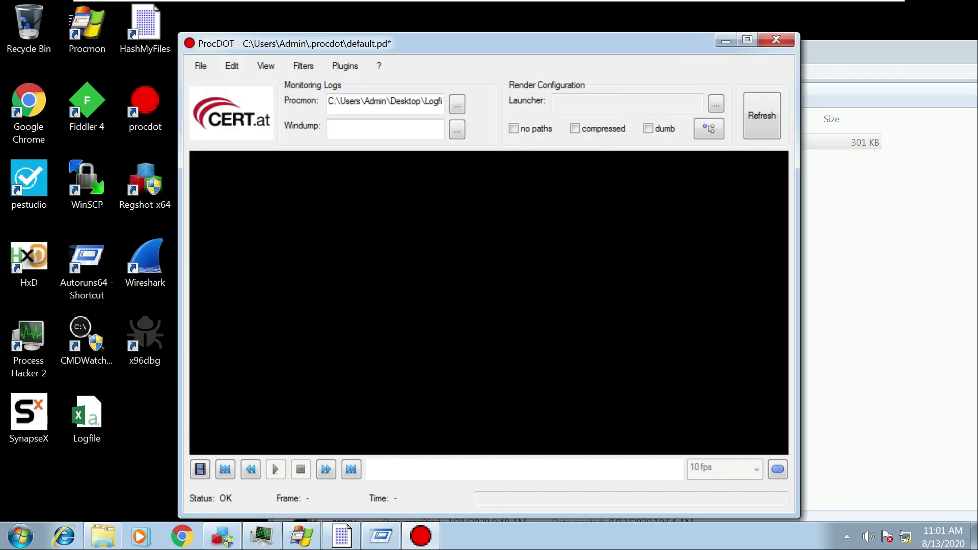
pyautogui.click(717, 104)
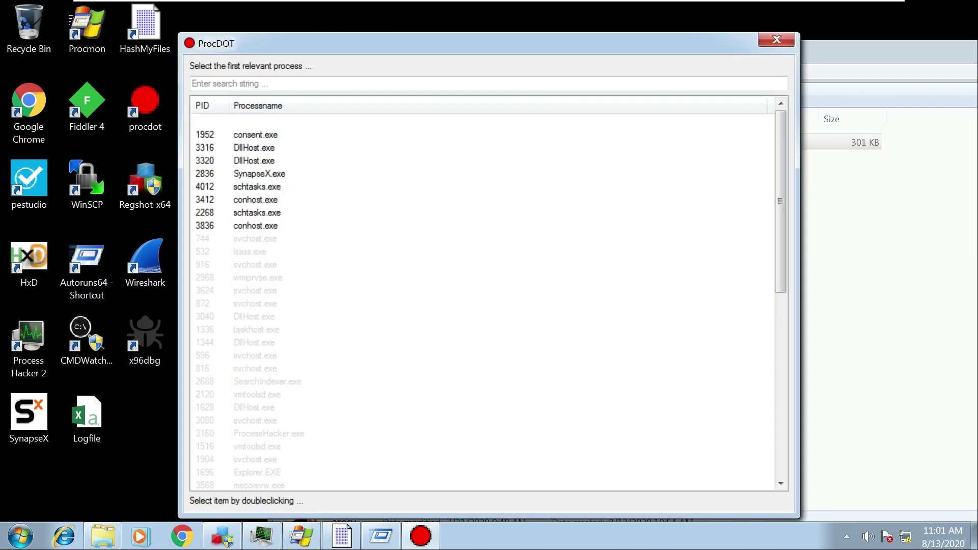
# Set '2836 SynapseX.exe' as the launcher process and refresh to generate its activity graph.
pyautogui.click(259, 173)
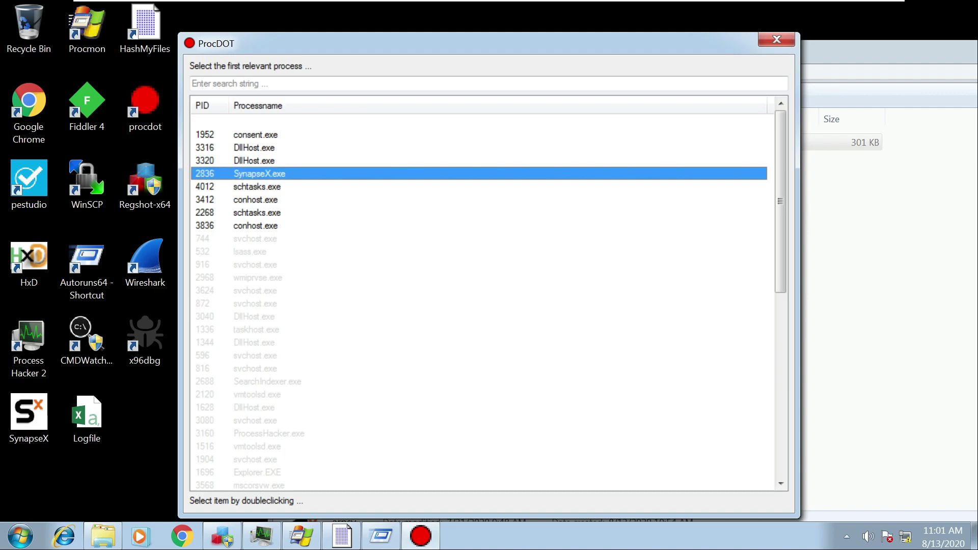
pyautogui.doubleClick(259, 174)
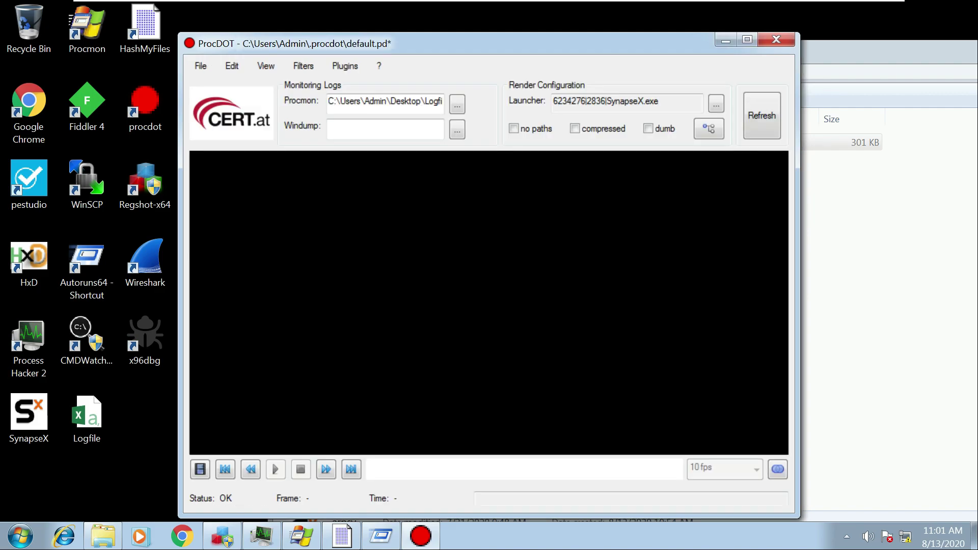
pyautogui.click(762, 116)
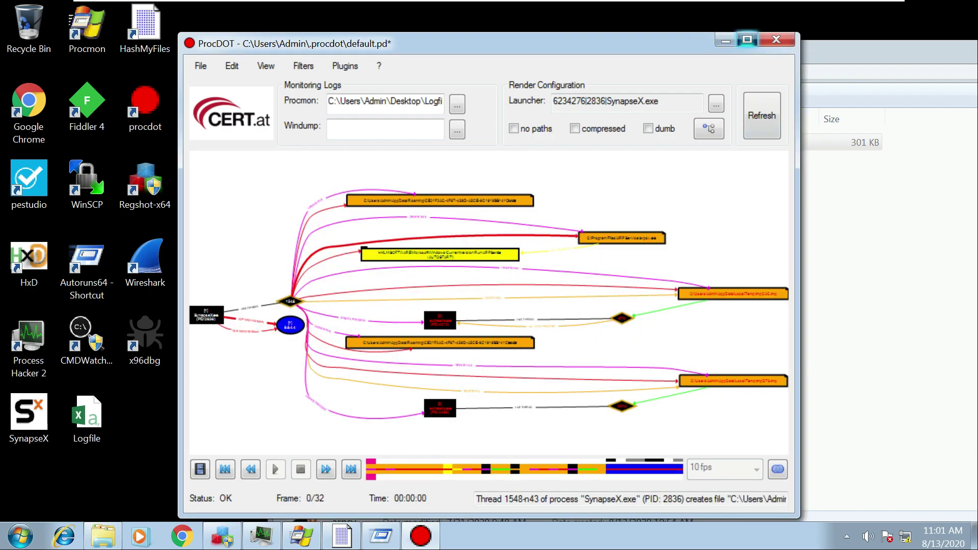
# Maximize ProcDOT and zoom into the graph until the run.dat, arpsv.exe and ARP Service nodes are readable.
pyautogui.click(747, 40)
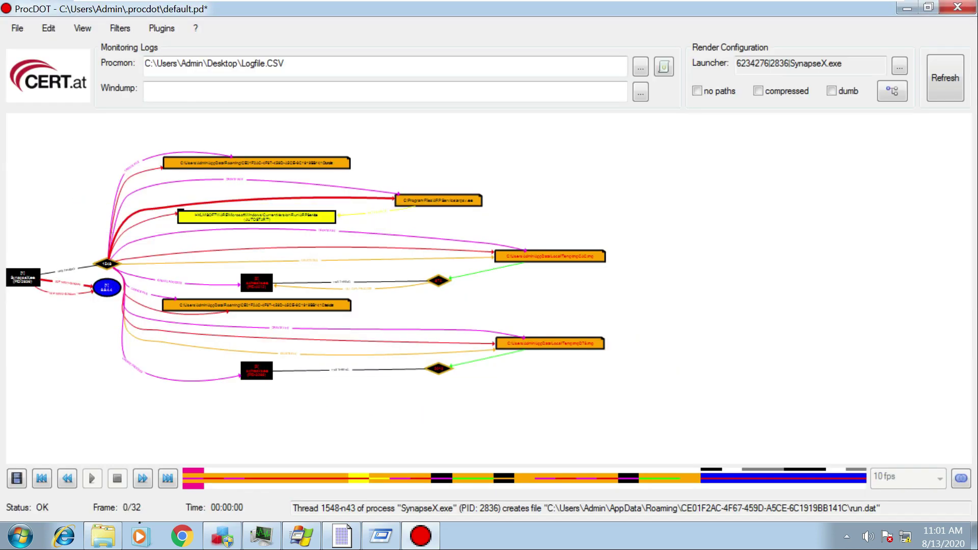
pyautogui.scroll(3, 489, 288)
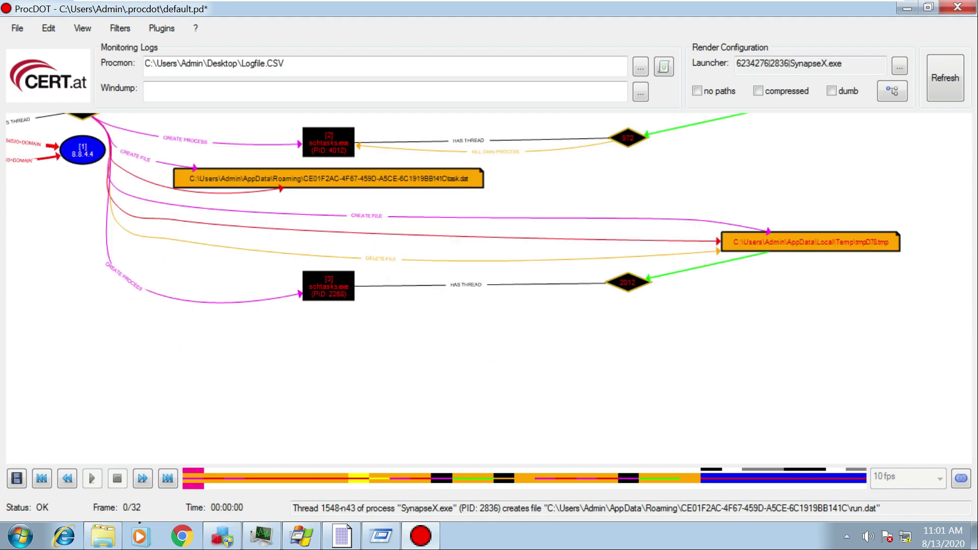
pyautogui.scroll(3, 490, 247)
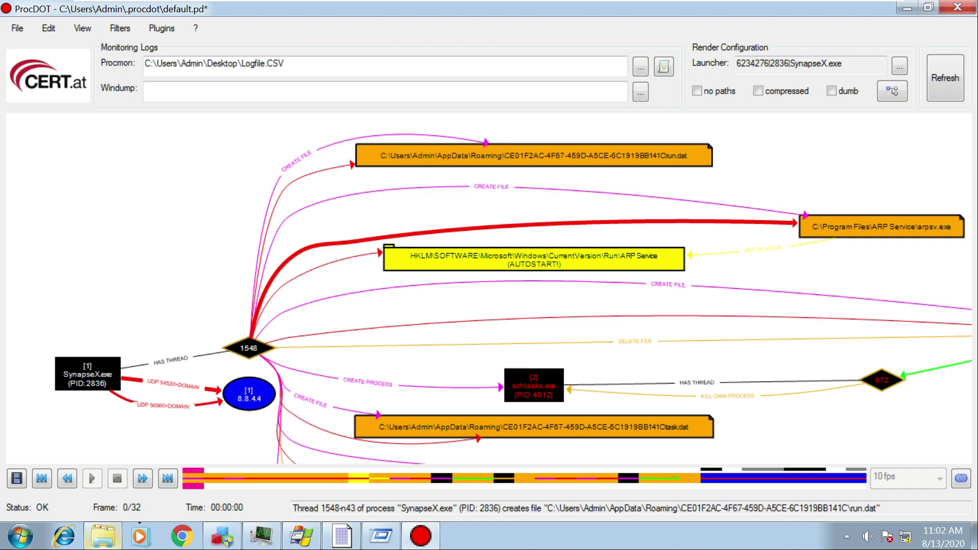
# In Explorer, browse from the C drive root into Users\Admin.
pyautogui.click(103, 536)
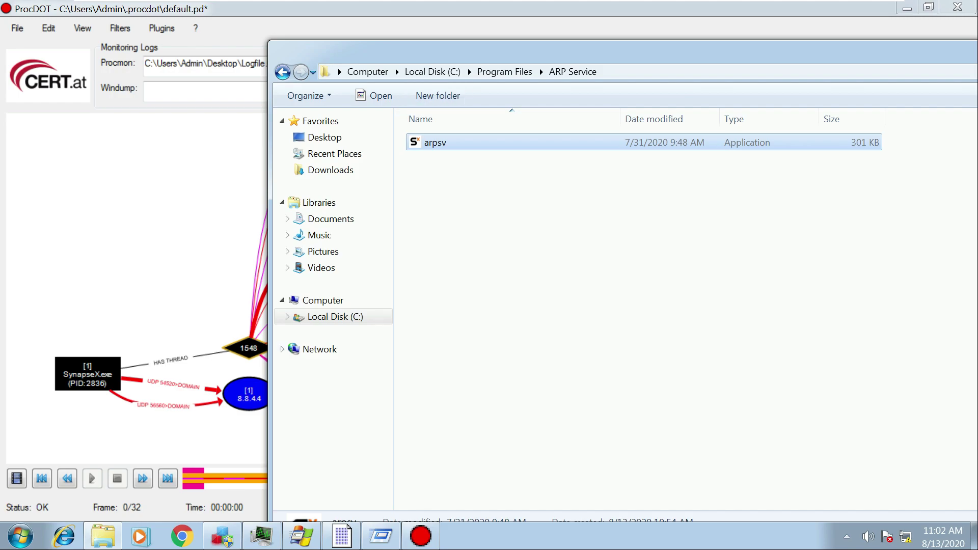
pyautogui.click(335, 316)
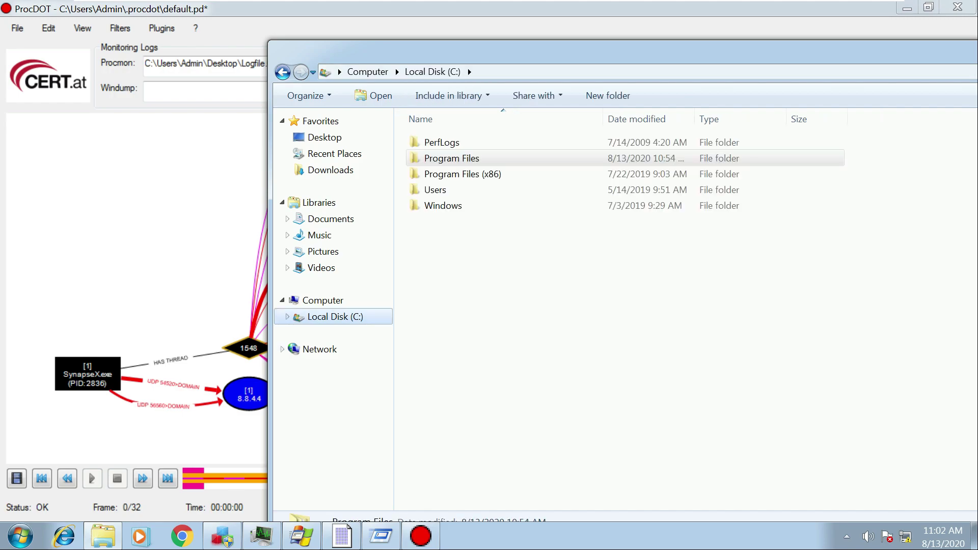
pyautogui.moveTo(566, 56); pyautogui.dragTo(538, 286)
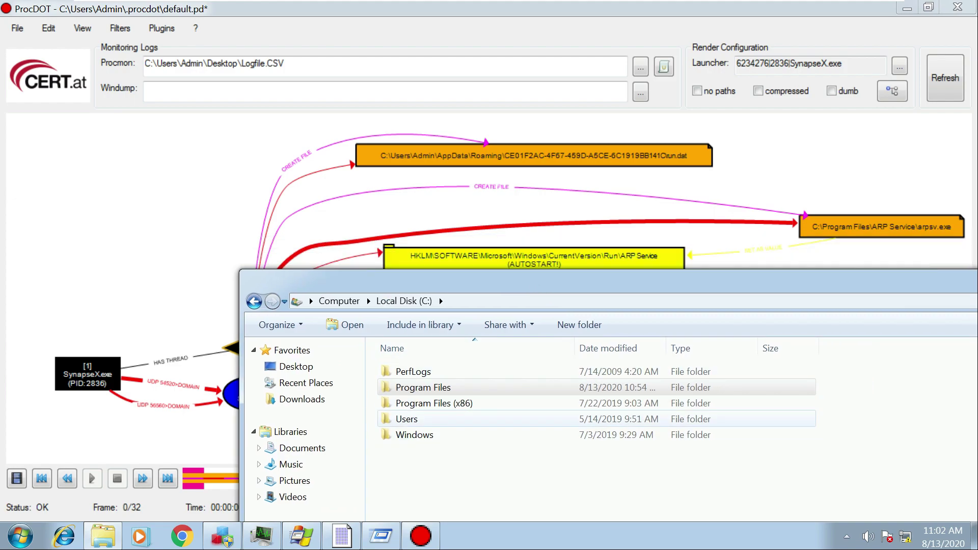
pyautogui.doubleClick(407, 419)
pyautogui.doubleClick(406, 372)
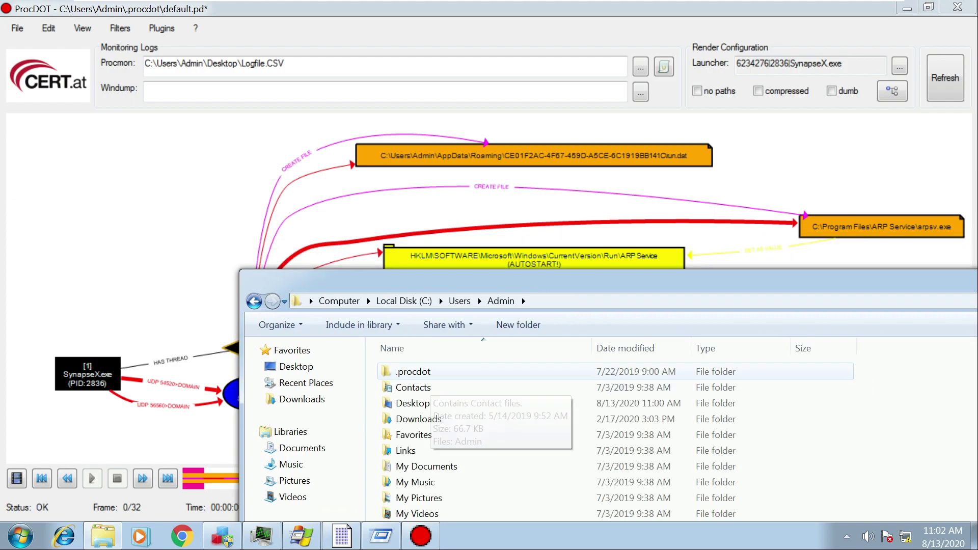
pyautogui.moveTo(451, 281); pyautogui.dragTo(411, 159)
# Search 'hidden' from Start and turn on showing hidden files, folders and drives.
pyautogui.click(20, 536)
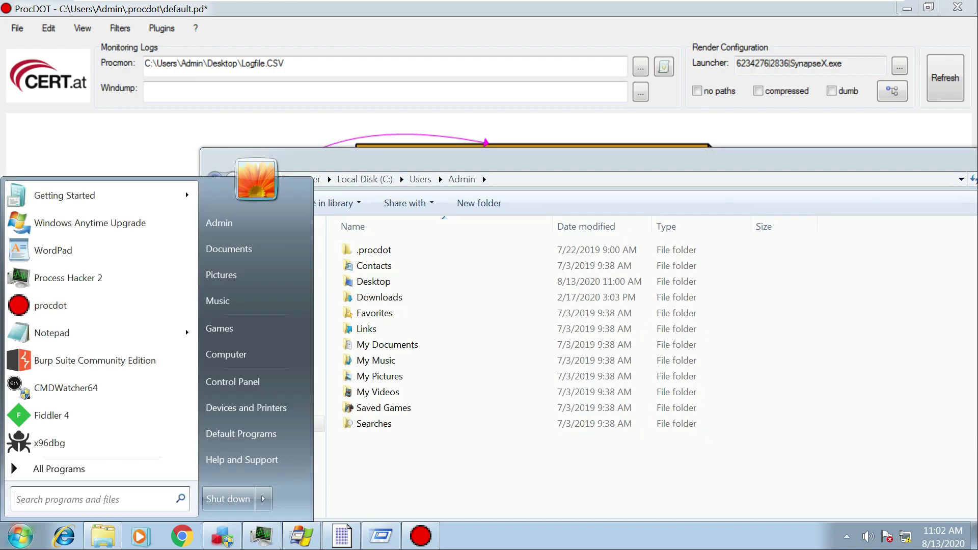
pyautogui.write('hi')
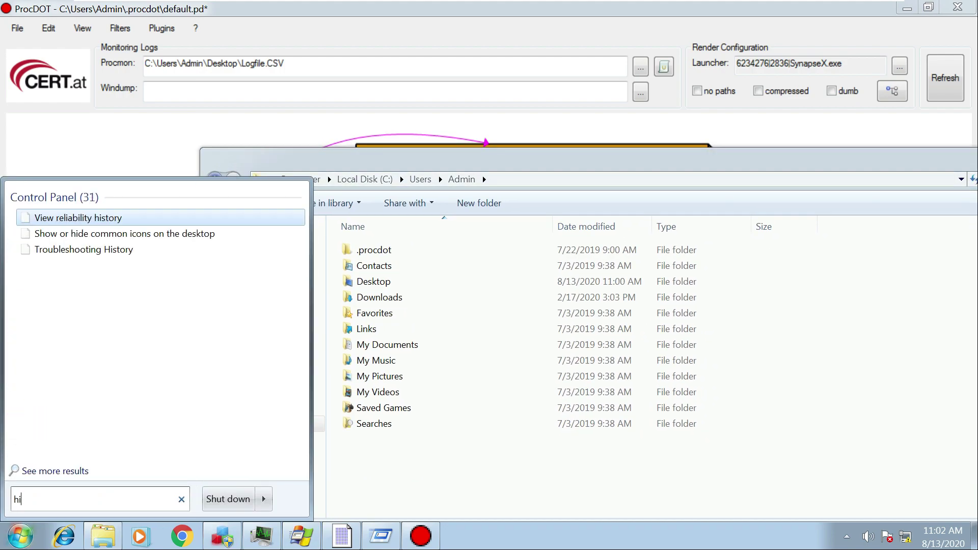
pyautogui.write('dee')
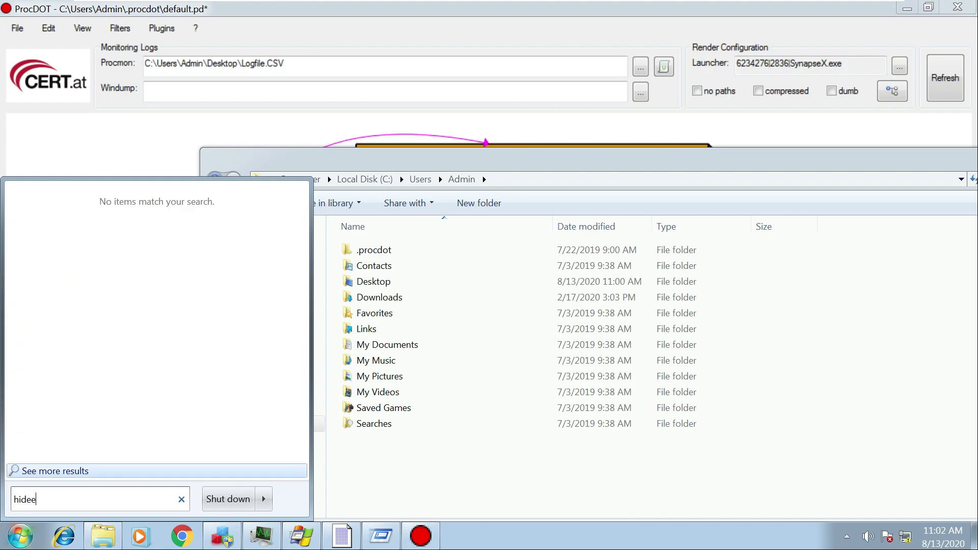
pyautogui.press('BackSpace')
pyautogui.press('BackSpace')
pyautogui.write('den')
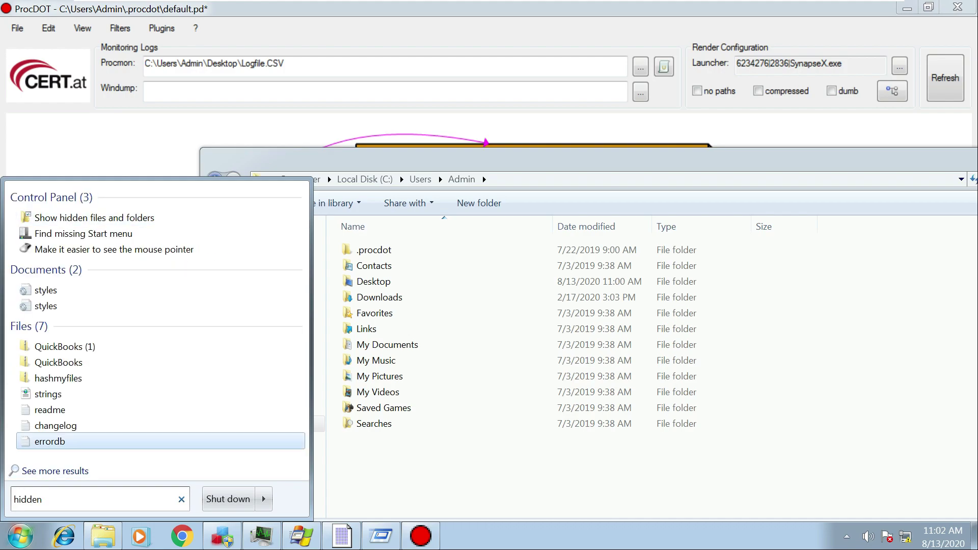
pyautogui.click(94, 218)
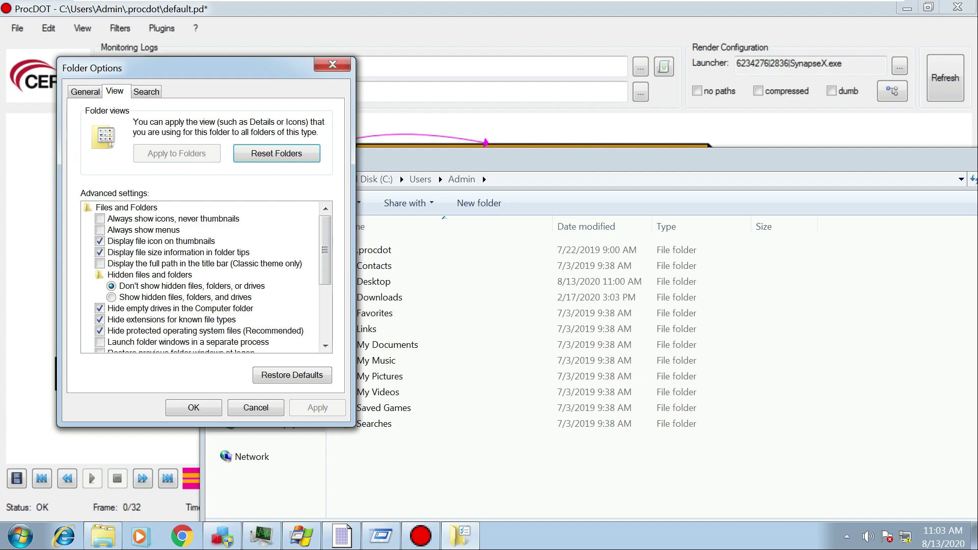
pyautogui.click(112, 297)
pyautogui.click(318, 407)
pyautogui.click(194, 408)
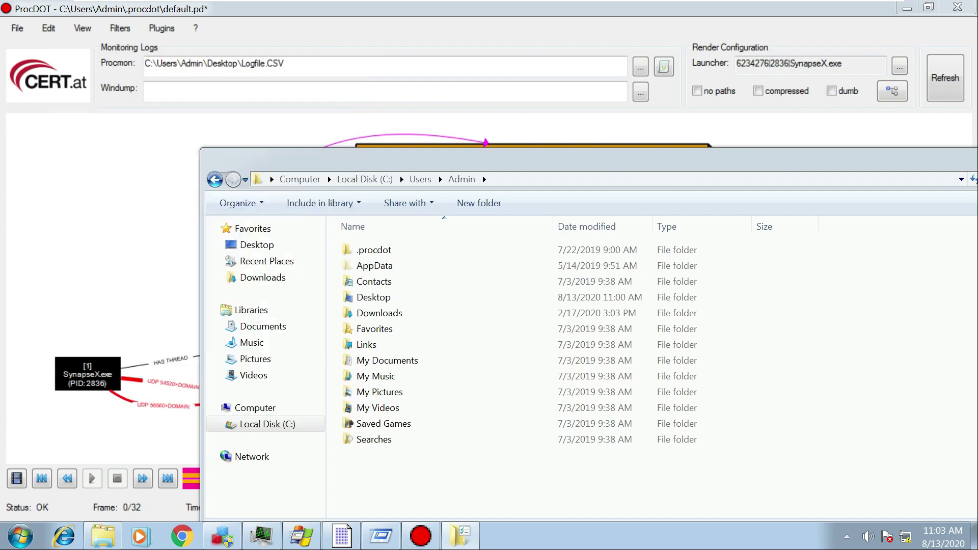
# Open AppData\Roaming\CE01F2AC-4F67-459D-A5CE-6C1919BB141C.
pyautogui.doubleClick(374, 265)
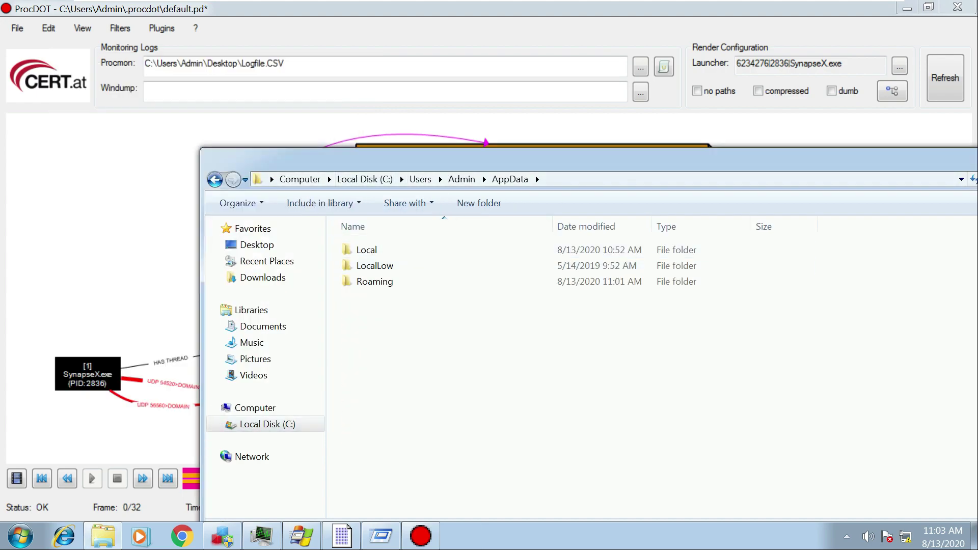
pyautogui.moveTo(394, 163); pyautogui.dragTo(375, 225)
pyautogui.click(388, 343)
pyautogui.doubleClick(388, 343)
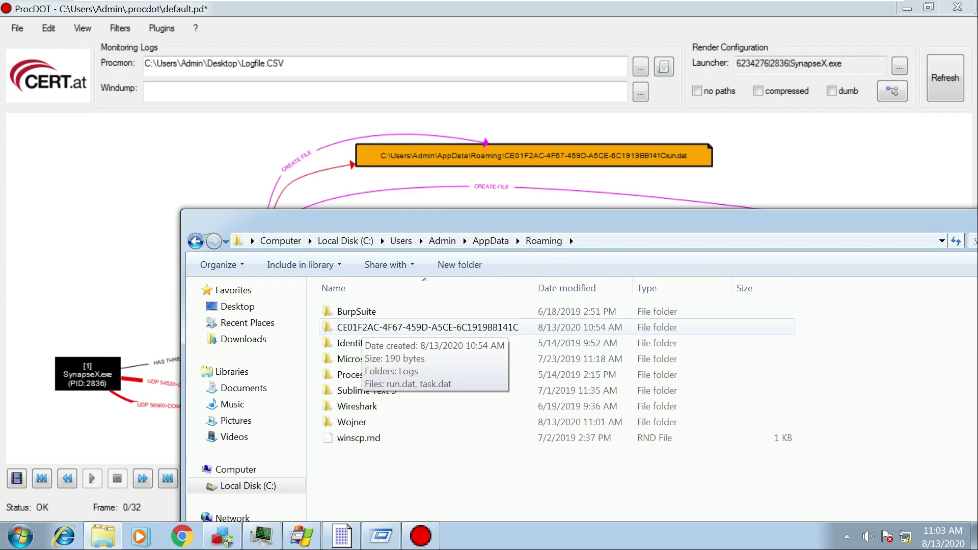
pyautogui.doubleClick(359, 328)
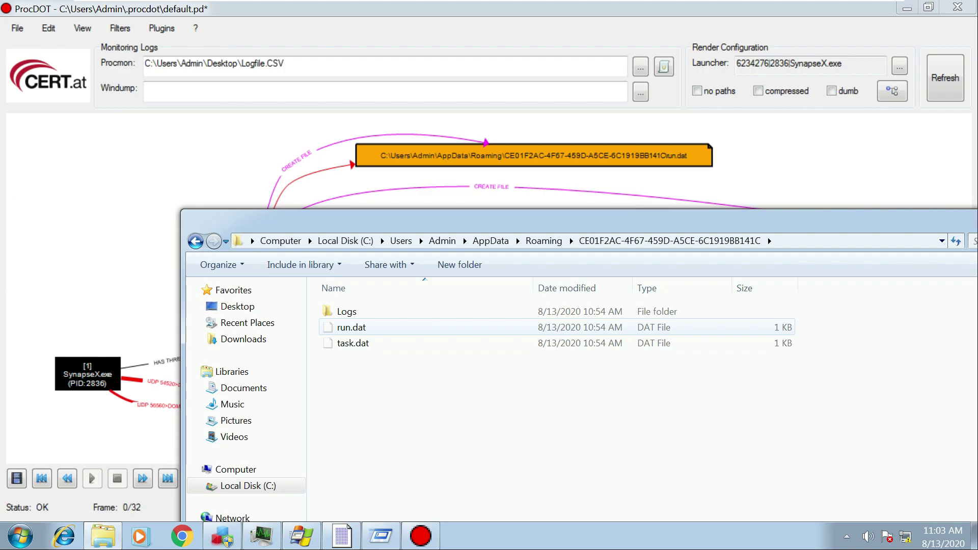
# Inspect run.dat in HxD, then close it.
pyautogui.click(908, 9)
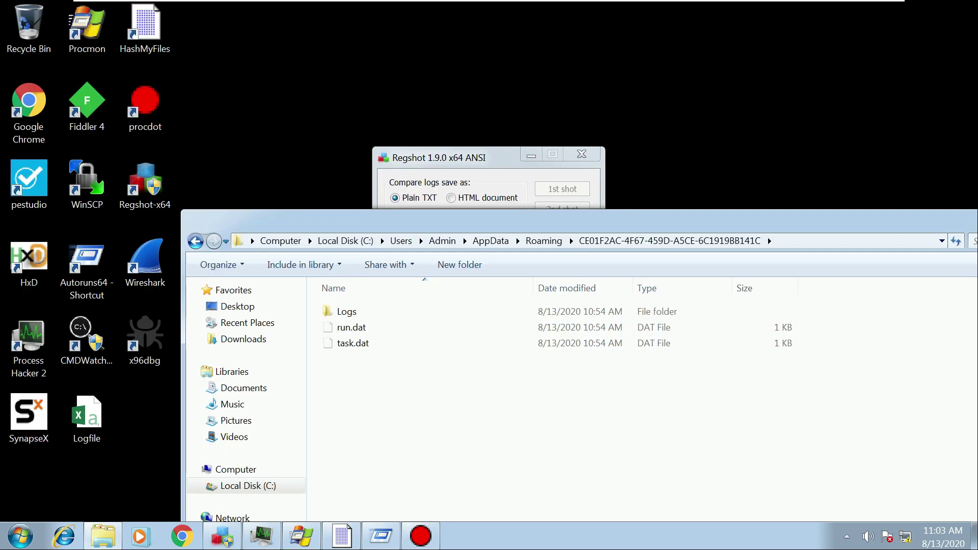
pyautogui.moveTo(419, 222); pyautogui.dragTo(462, 180)
pyautogui.click(395, 285)
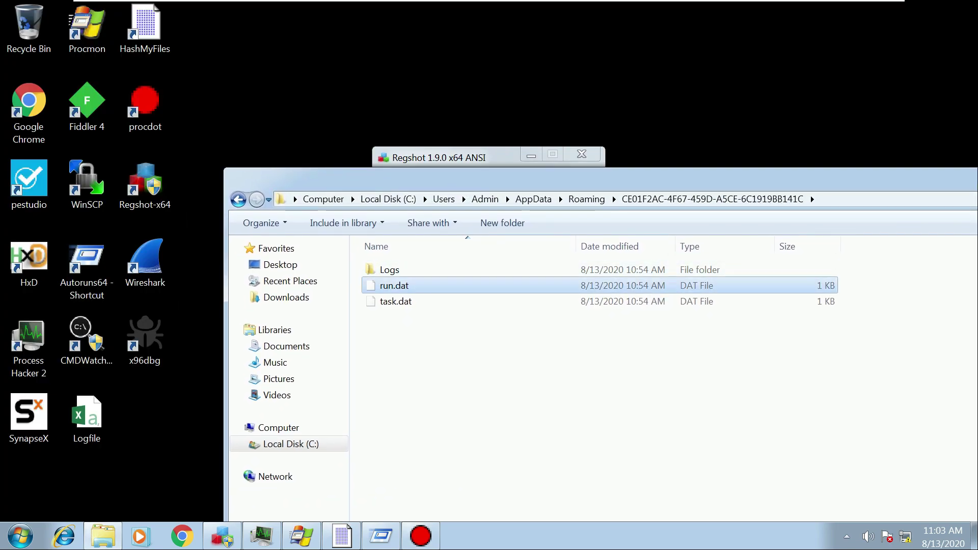
pyautogui.moveTo(395, 285); pyautogui.dragTo(30, 262)
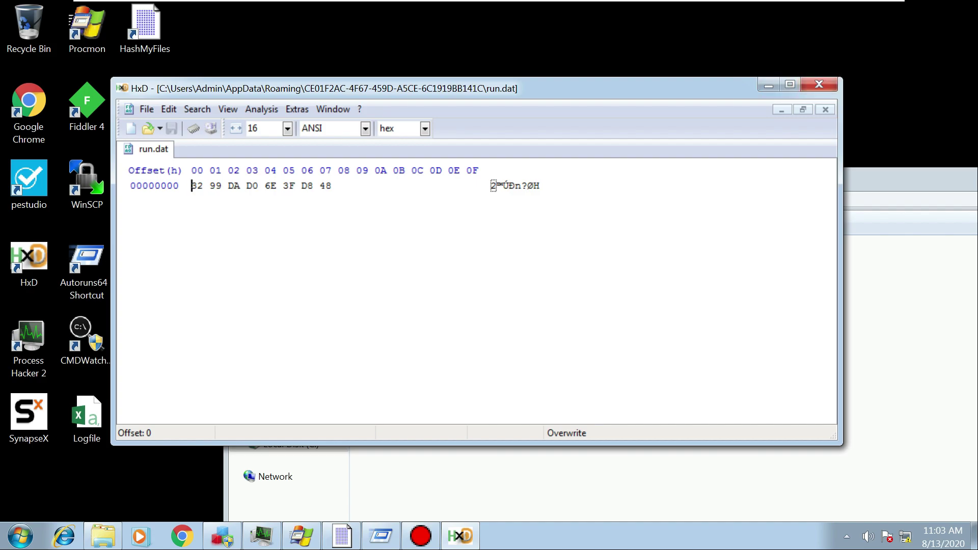
pyautogui.hotkey('alt', 'F4')
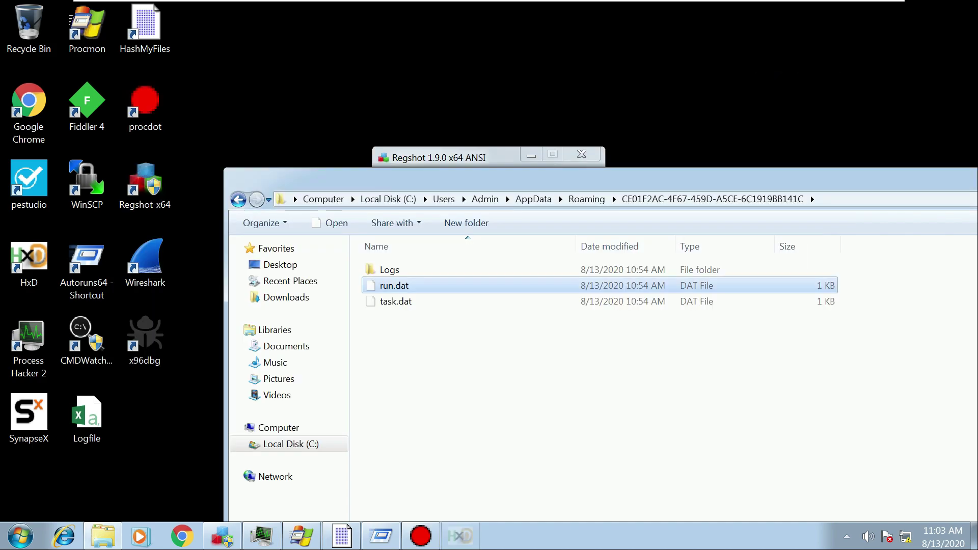
# Open Logs\Admin and load KB_266262.dat into HxD.
pyautogui.moveTo(693, 183); pyautogui.dragTo(677, 171)
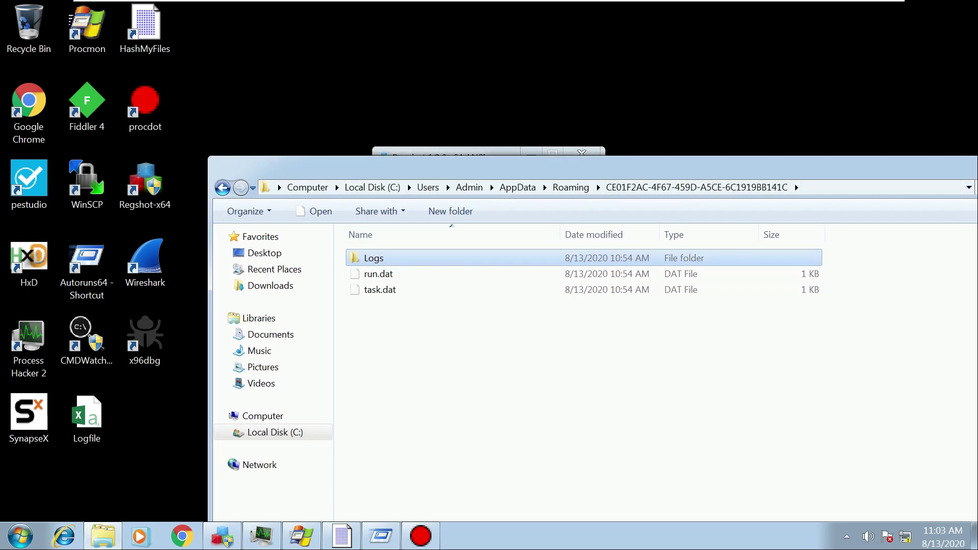
pyautogui.doubleClick(373, 258)
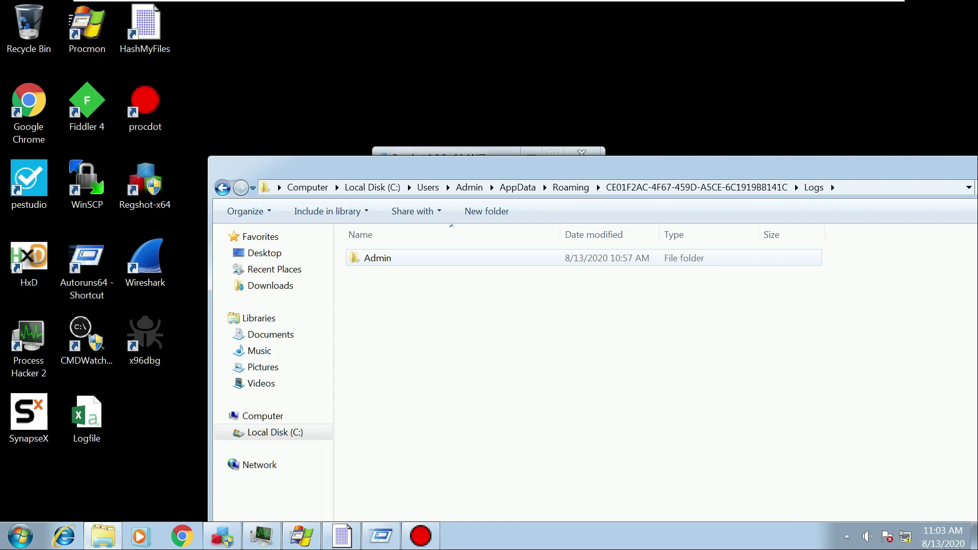
pyautogui.doubleClick(378, 258)
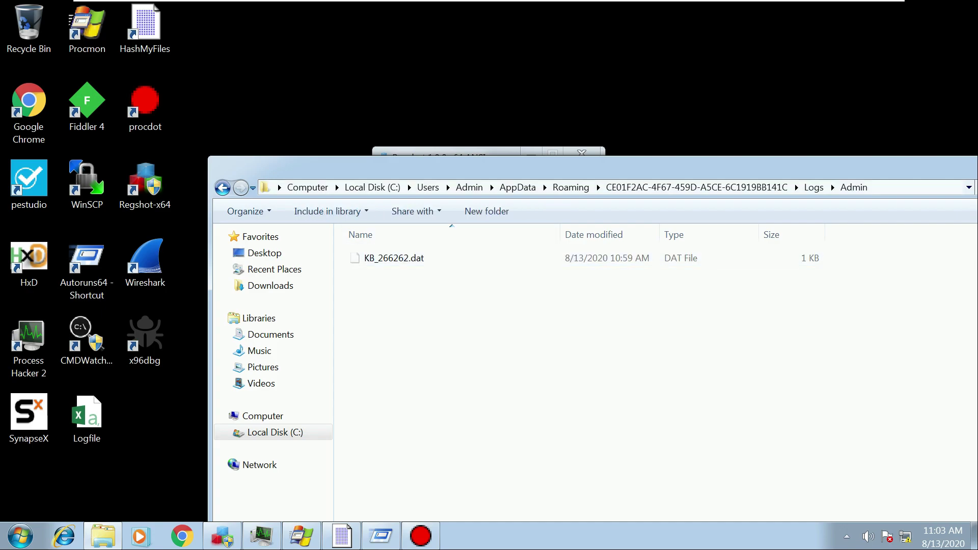
pyautogui.moveTo(412, 167); pyautogui.dragTo(478, 179)
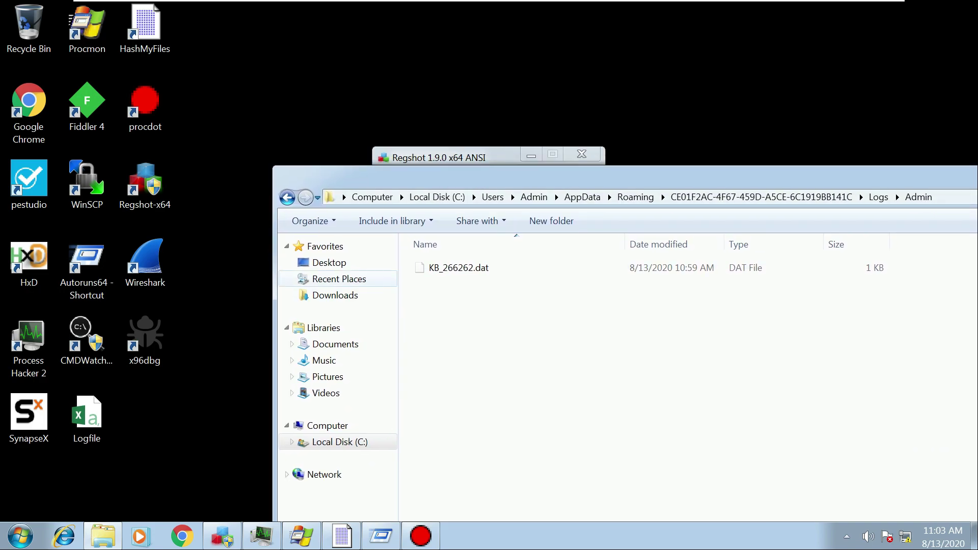
pyautogui.click(458, 267)
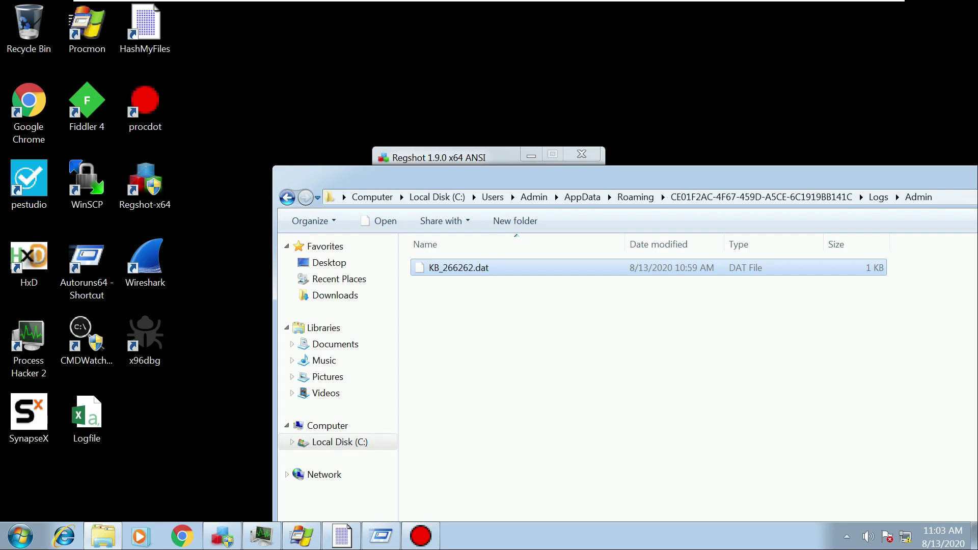
pyautogui.moveTo(459, 267); pyautogui.dragTo(29, 262)
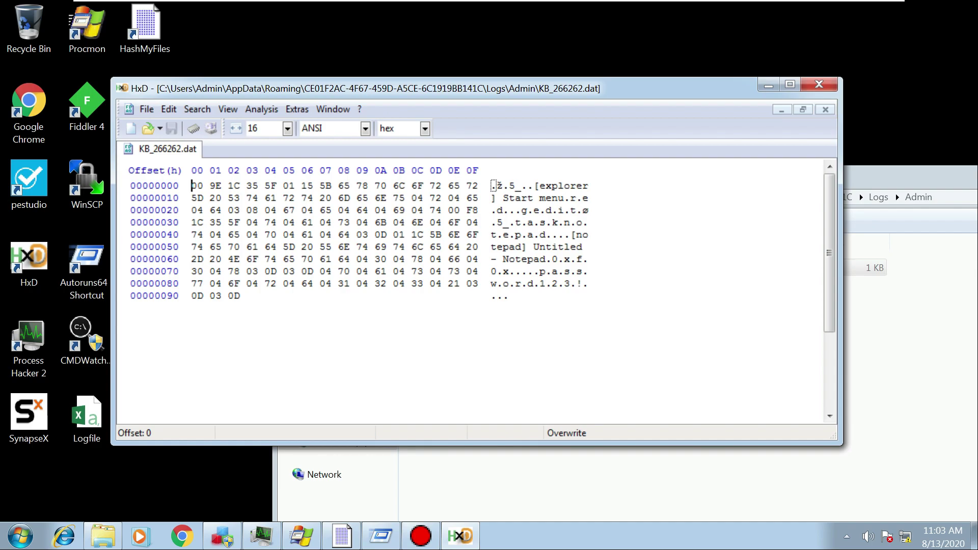
# Highlight the logged Start menu, notepad, Untitled and password keystrokes, then close HxD.
pyautogui.click(234, 198)
pyautogui.moveTo(503, 198); pyautogui.dragTo(589, 210)
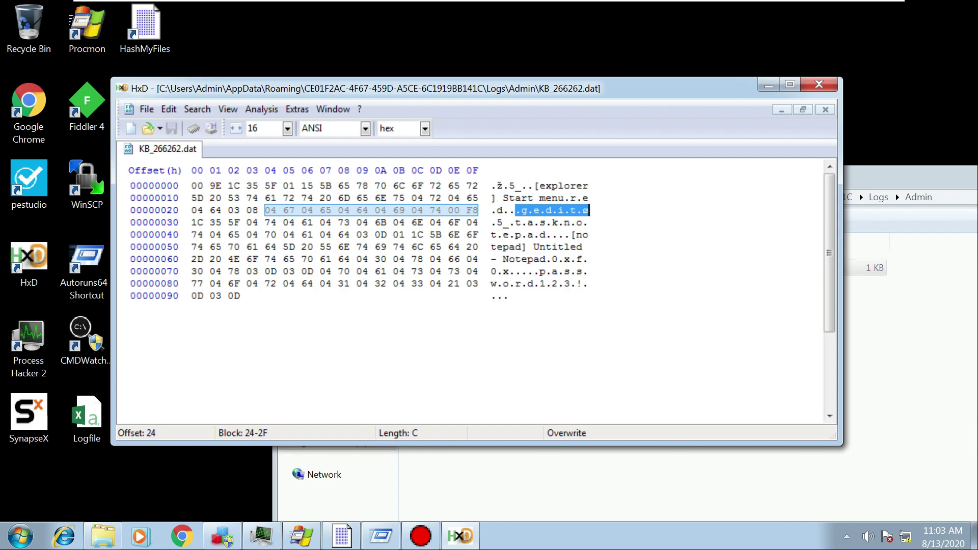
pyautogui.moveTo(498, 234); pyautogui.dragTo(546, 234)
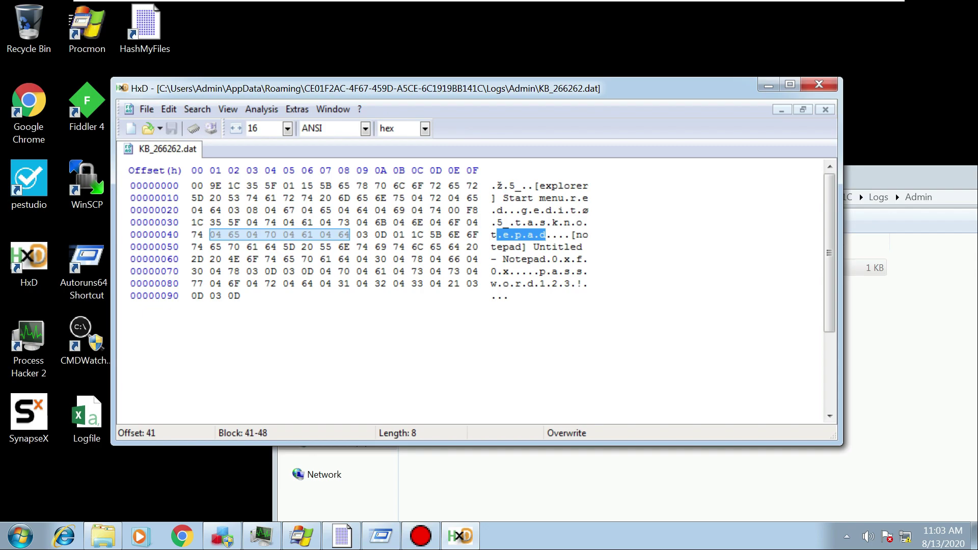
pyautogui.moveTo(534, 247); pyautogui.dragTo(589, 283)
pyautogui.click(566, 259)
pyautogui.click(554, 259)
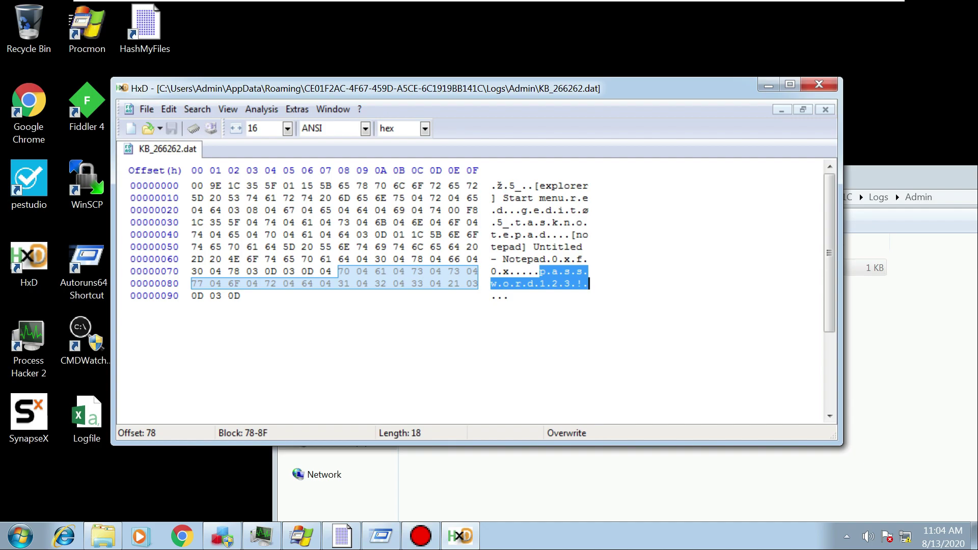
pyautogui.click(818, 84)
pyautogui.moveTo(764, 176); pyautogui.dragTo(679, 64)
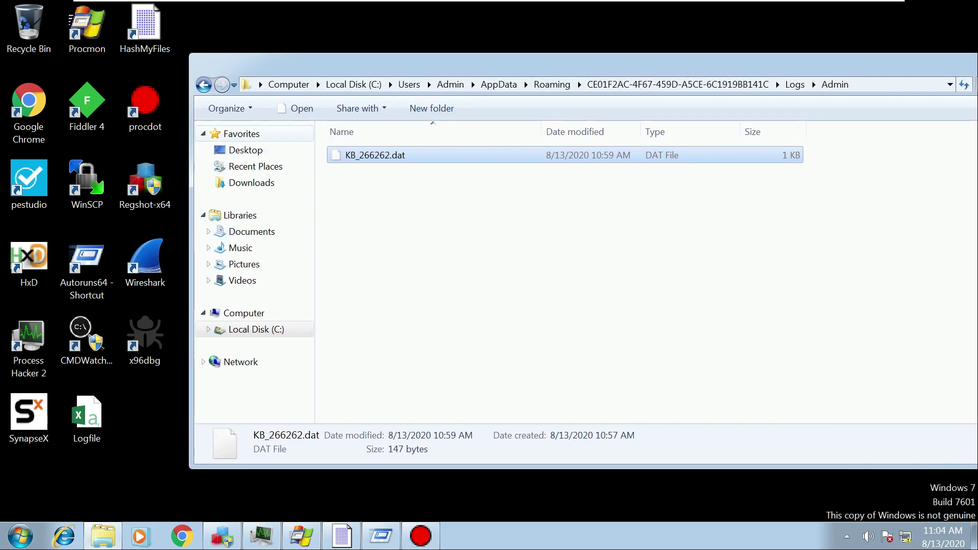
# Go back twice in Explorer to the CE01F2AC folder and bring ProcDOT's SynapseX.exe graph forward.
pyautogui.click(203, 84)
pyautogui.click(203, 84)
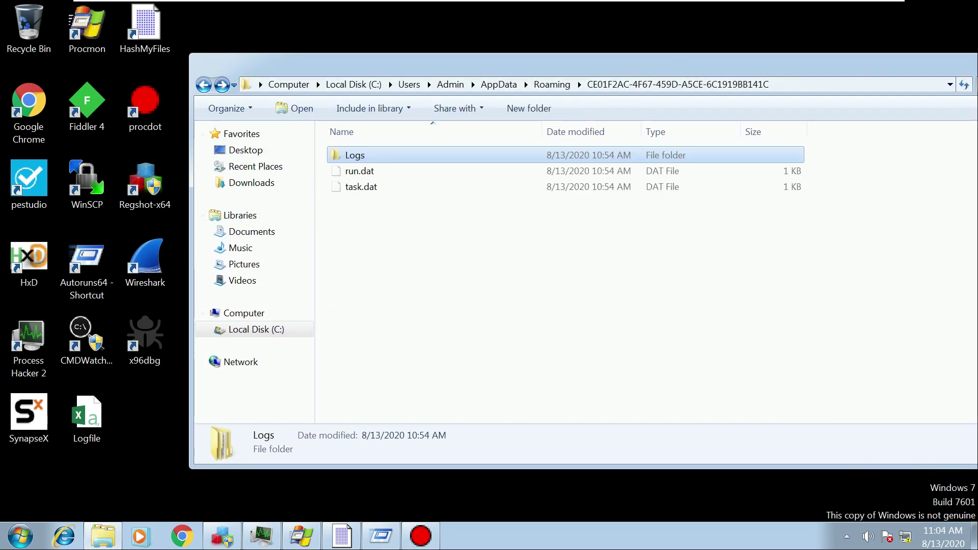
pyautogui.click(421, 536)
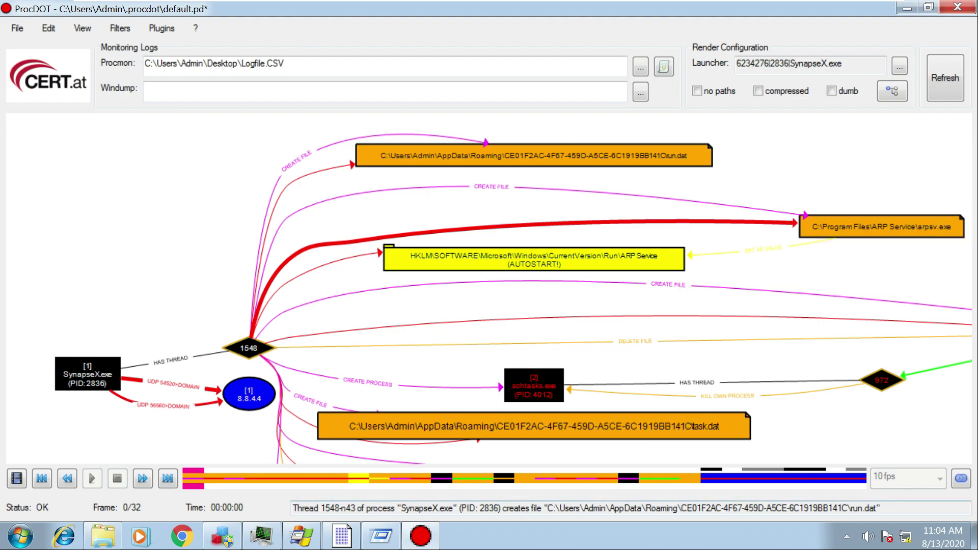
pyautogui.moveTo(380, 536)
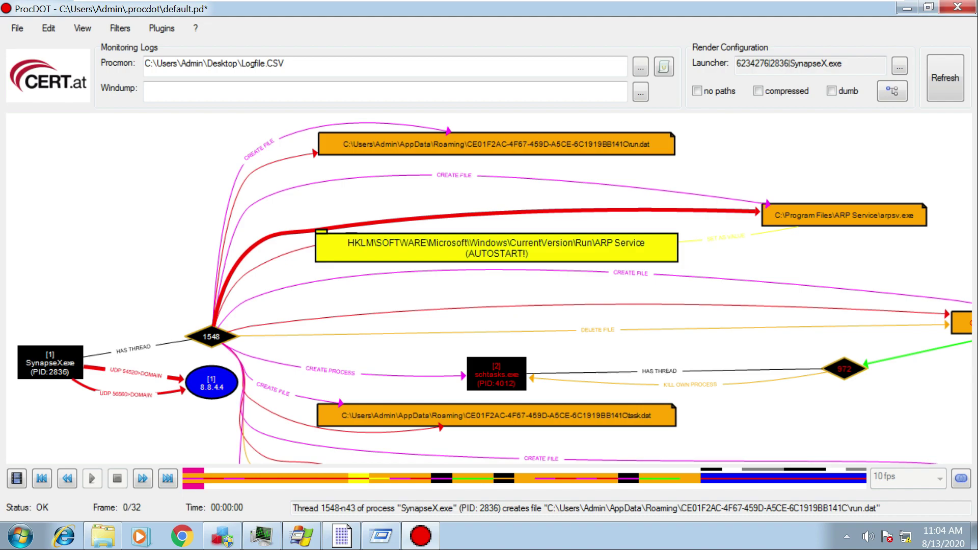
# In Autoruns, select the ARP Service Run entry for arpsv.exe, then minimize Autoruns.
pyautogui.hotkey('alt', 'Tab')
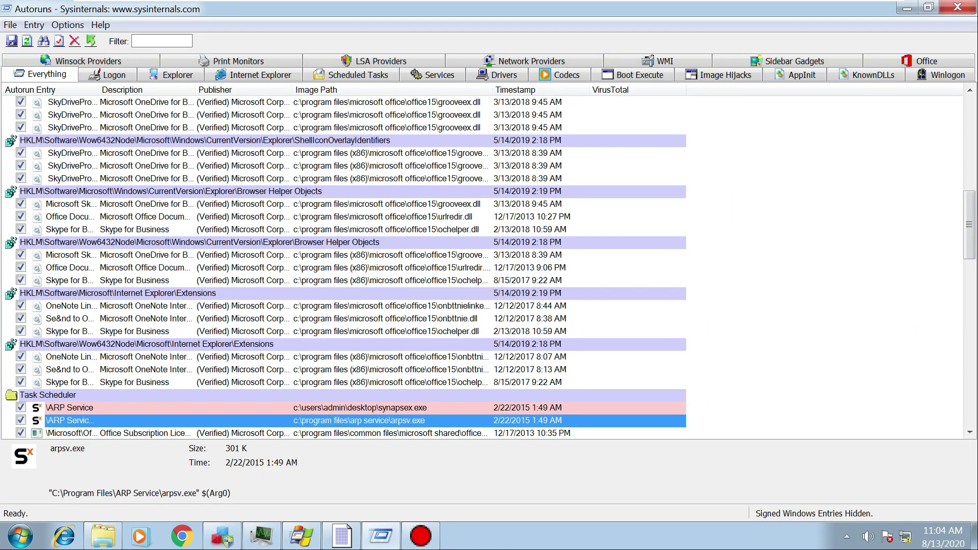
pyautogui.scroll(18, 245, 318)
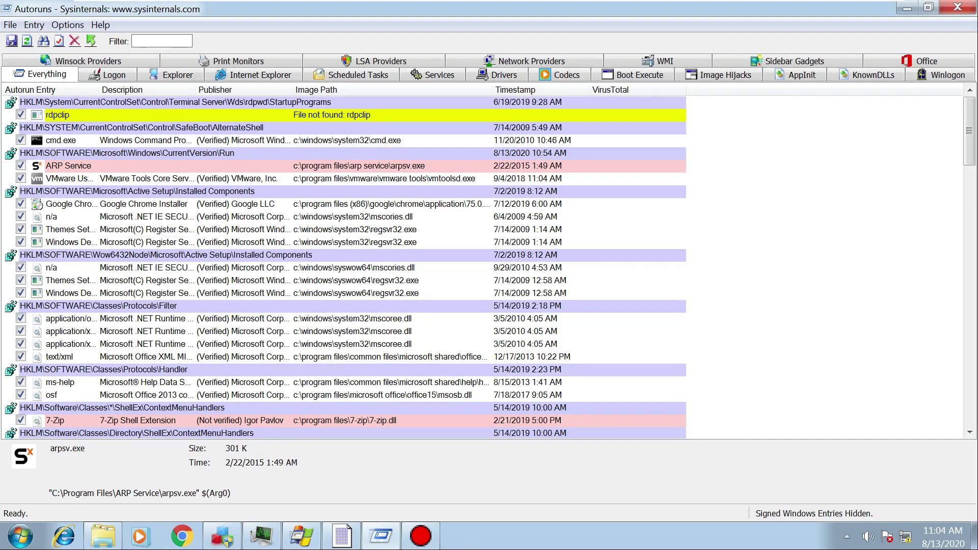
pyautogui.click(69, 165)
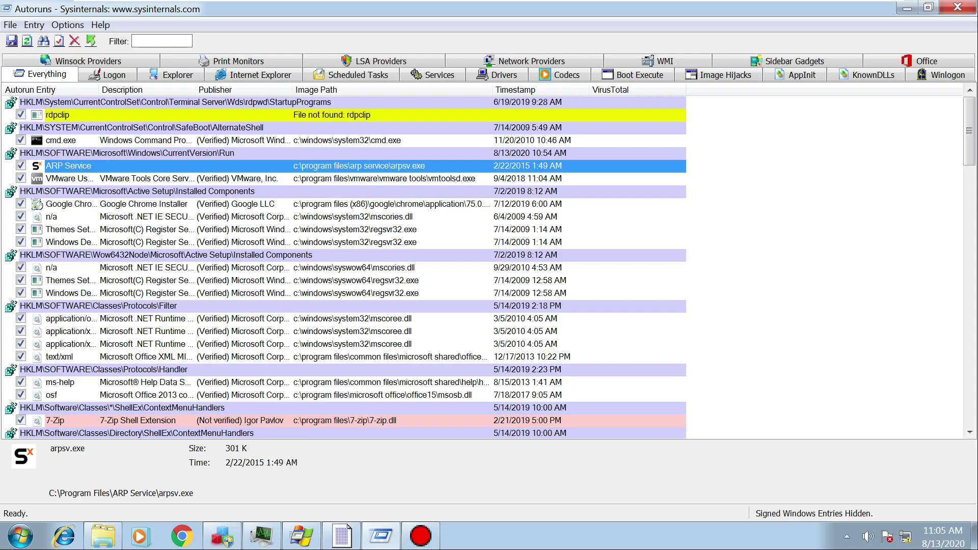
pyautogui.click(68, 178)
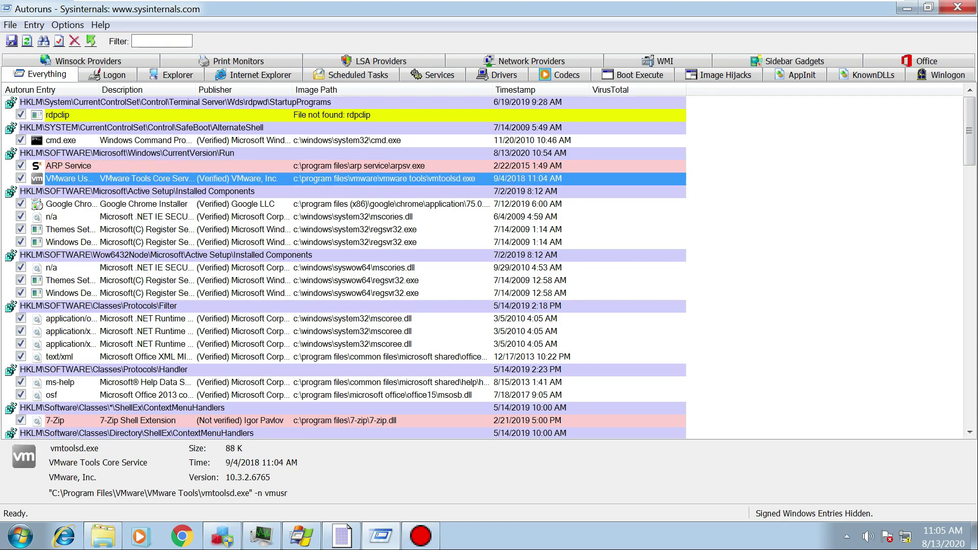
pyautogui.click(68, 166)
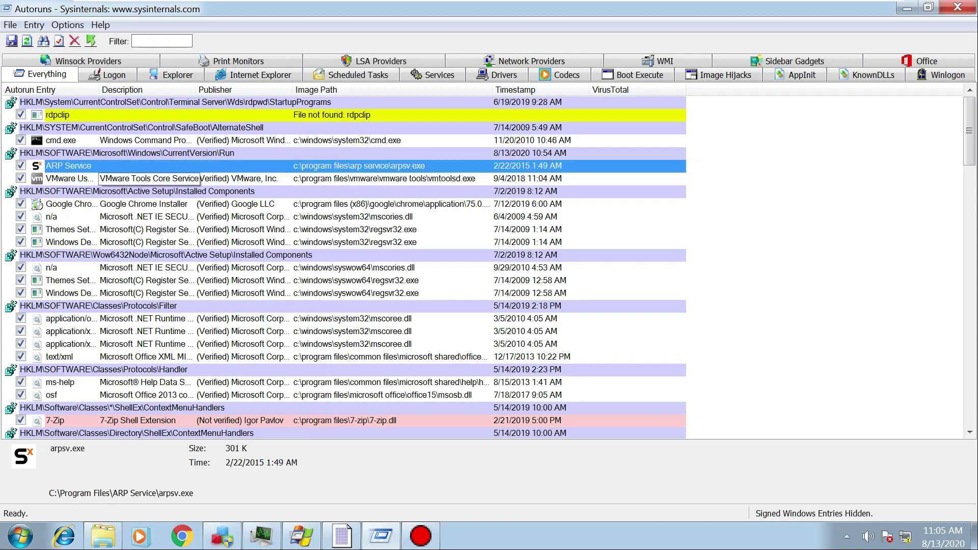
pyautogui.click(907, 8)
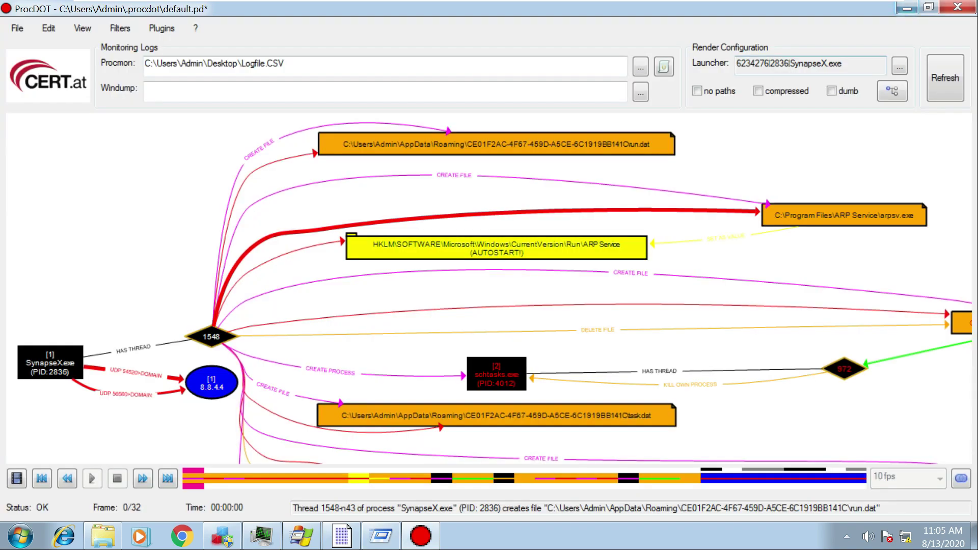